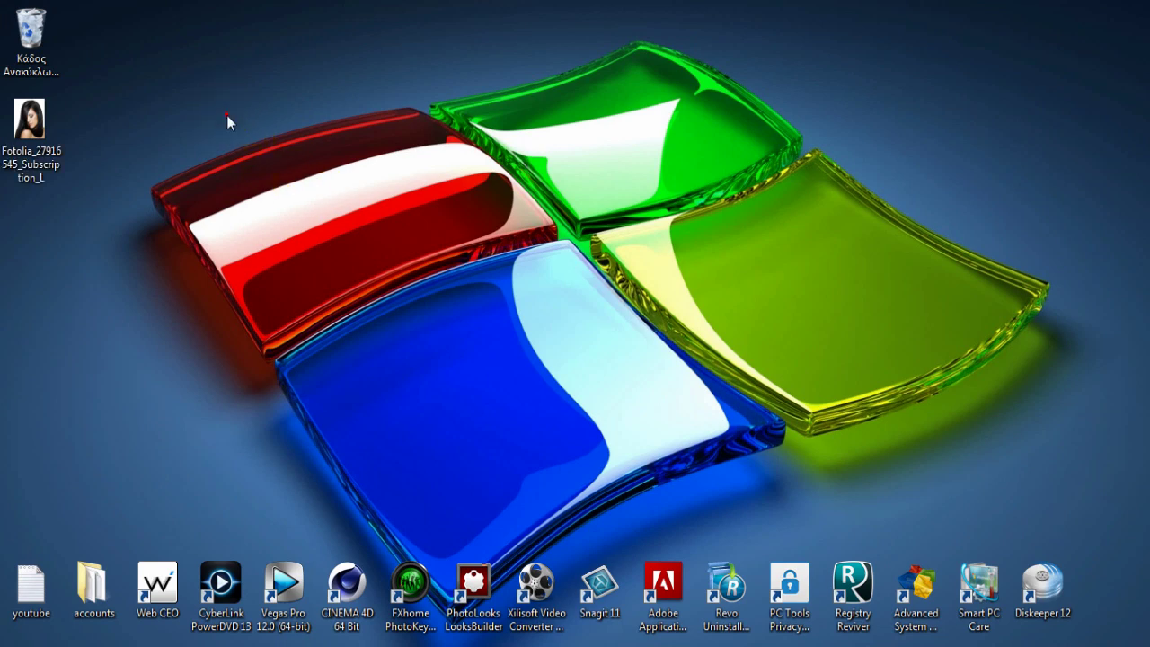
Open the Fotolia portrait, fit it to the window, and duplicate Background into Background copy.
drag(227, 115, 910, 483)
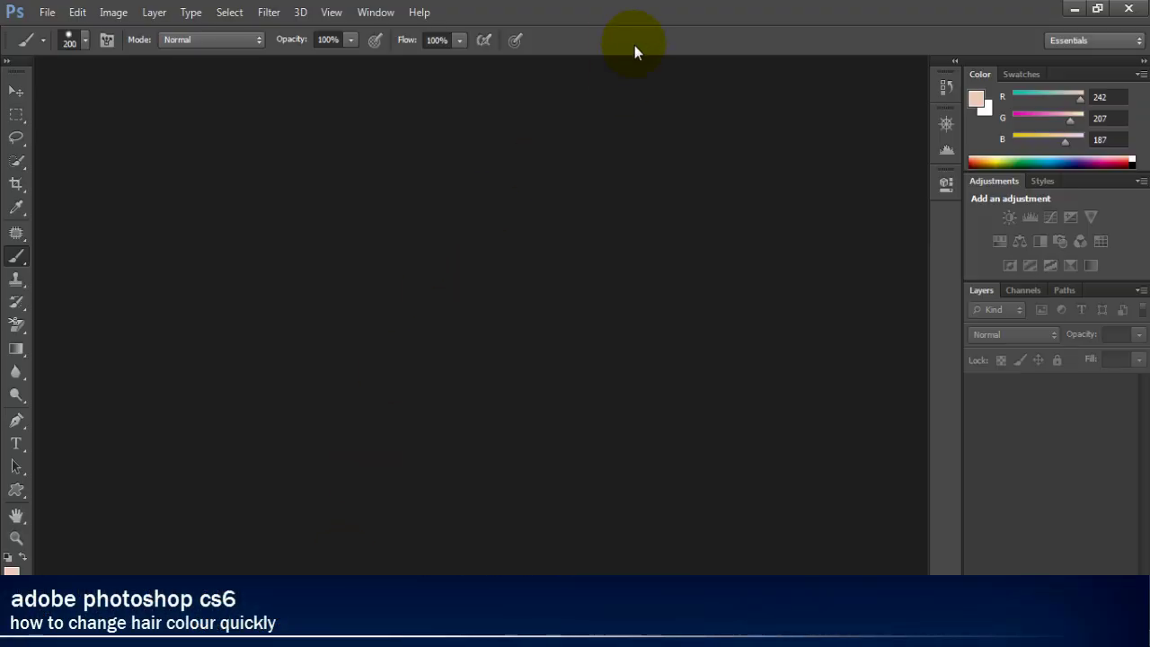
double_click(634, 45)
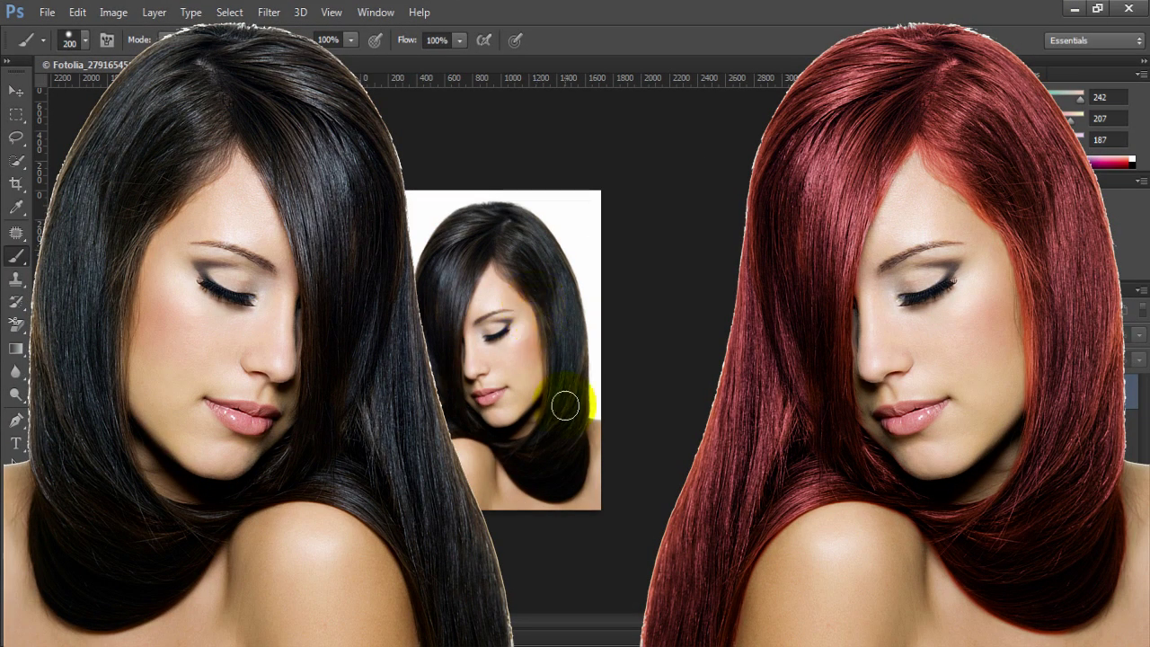
key(ctrl+plus)
key(ctrl+0)
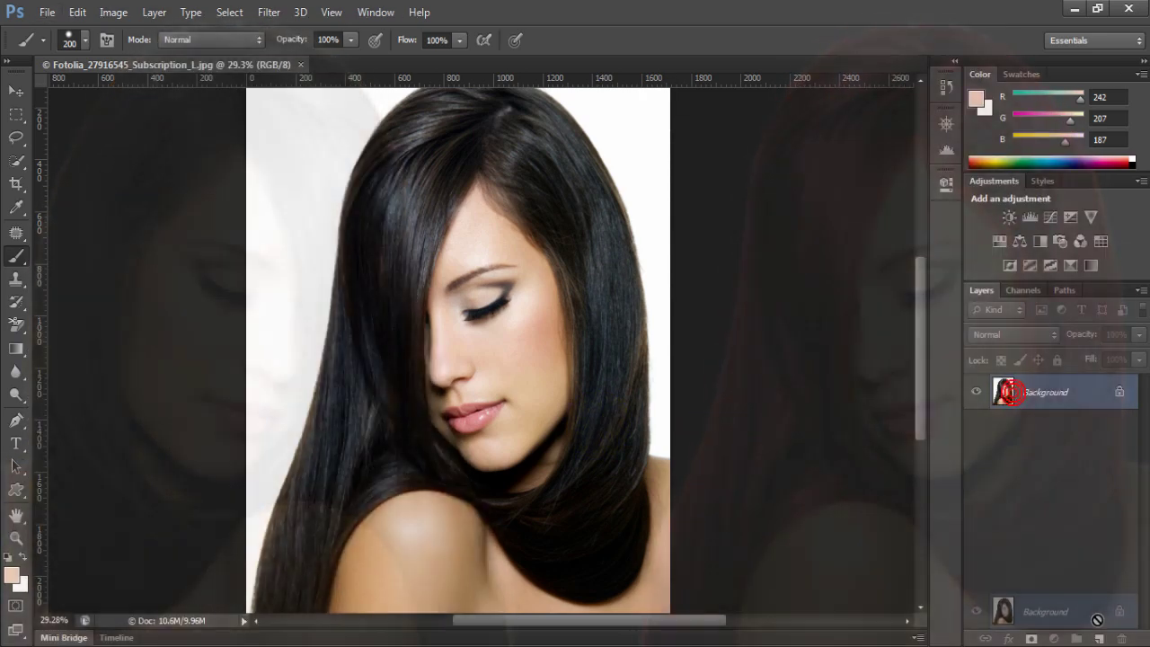
key(ctrl+j)
Hide the original Background layer and pick the Quick Selection tool with a smaller brush.
click(977, 426)
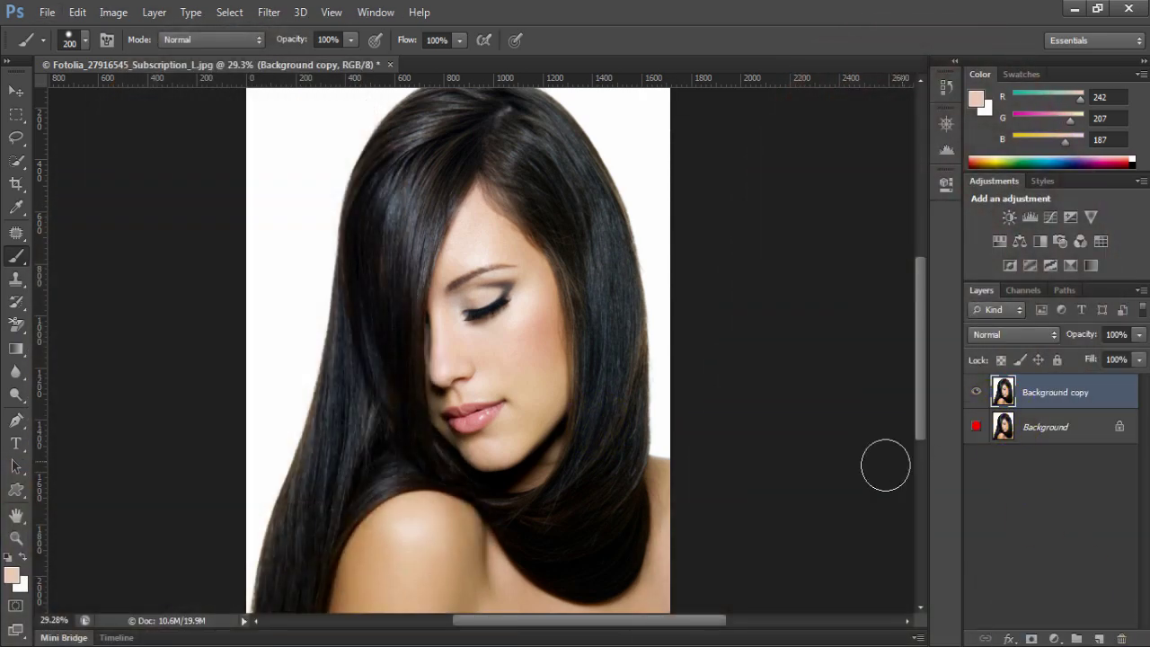
scroll(388, 413, down, 1)
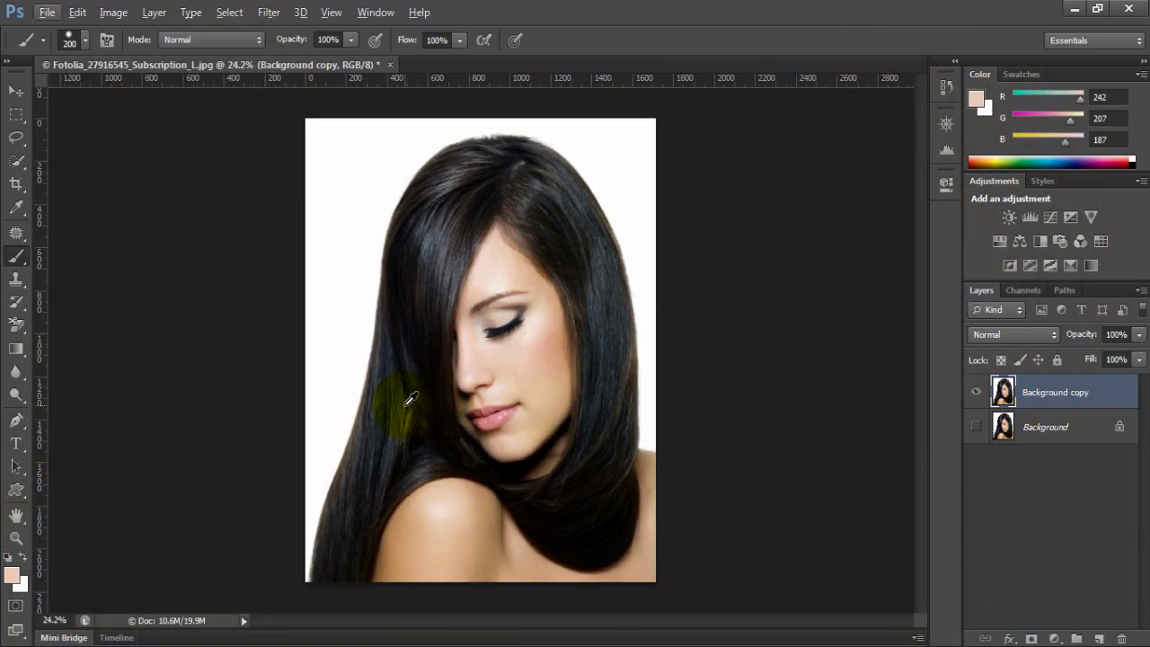
mouse_move(374, 281)
mouse_down()
mouse_move(386, 280)
mouse_move(378, 274)
mouse_up()
click(17, 161)
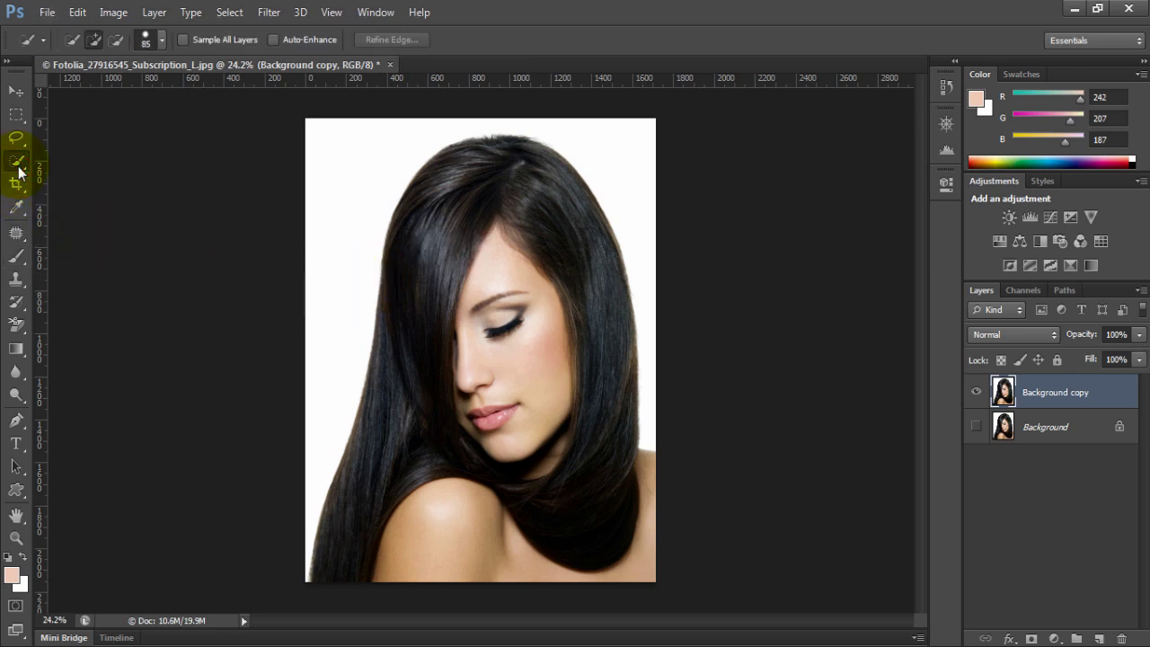
click(54, 160)
Paint a selection over the hair's crown, left strands and right side.
mouse_move(442, 226)
mouse_down()
mouse_move(449, 197)
mouse_move(493, 176)
mouse_up()
mouse_move(438, 301)
mouse_down()
mouse_move(416, 372)
mouse_move(421, 426)
mouse_move(457, 461)
mouse_move(483, 456)
mouse_move(431, 457)
mouse_move(380, 478)
mouse_move(336, 549)
mouse_up()
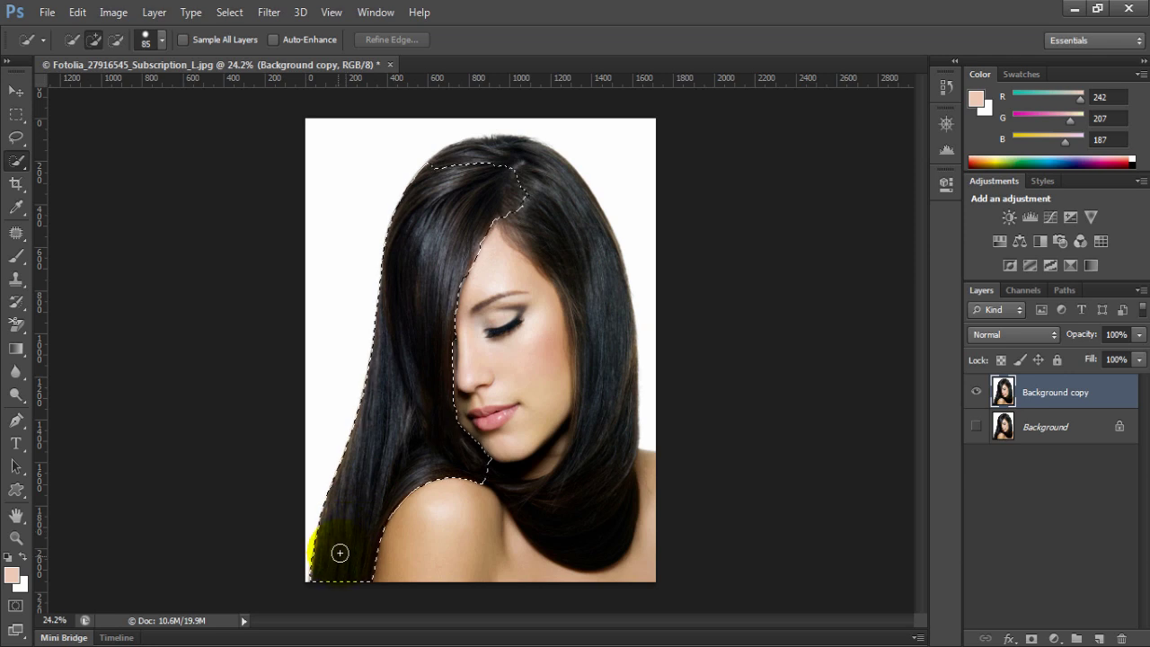
mouse_move(453, 207)
mouse_down()
mouse_move(456, 177)
mouse_move(562, 198)
mouse_move(557, 180)
mouse_move(593, 269)
mouse_up()
mouse_move(598, 340)
mouse_down()
mouse_move(599, 462)
mouse_move(592, 490)
mouse_move(572, 488)
mouse_move(603, 495)
mouse_move(610, 591)
mouse_move(680, 527)
mouse_up()
Subtract the bare shoulder and the face down to the chin from the hair selection.
key(alt)
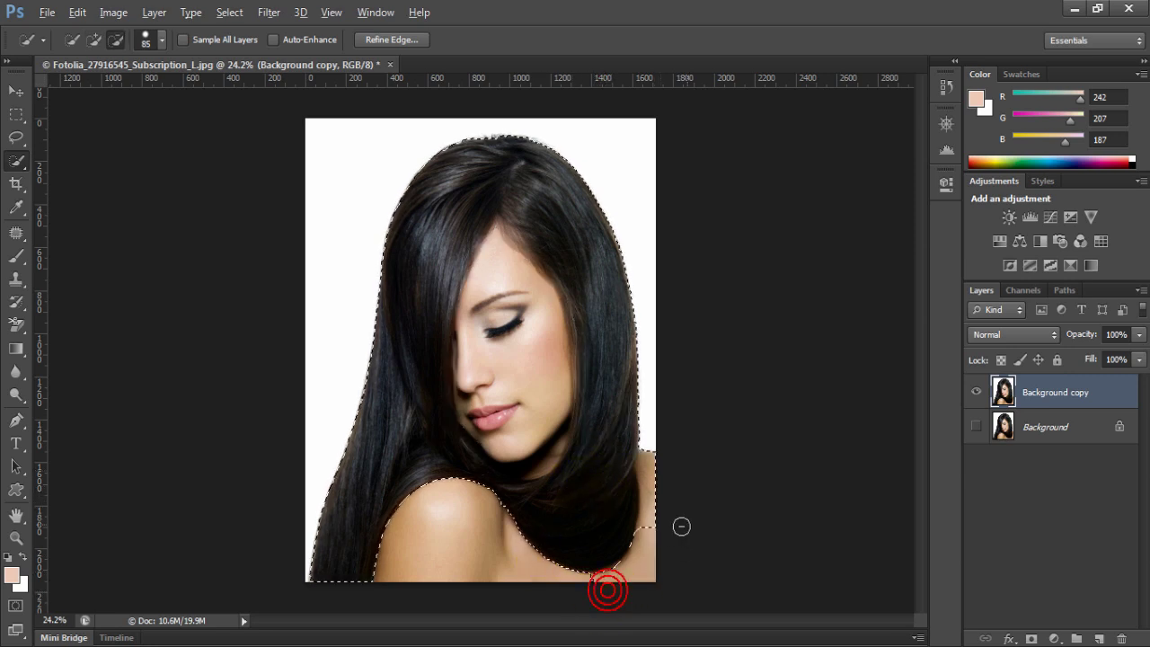
click(612, 584)
mouse_move(612, 584)
mouse_down()
mouse_move(629, 601)
mouse_move(664, 502)
mouse_up()
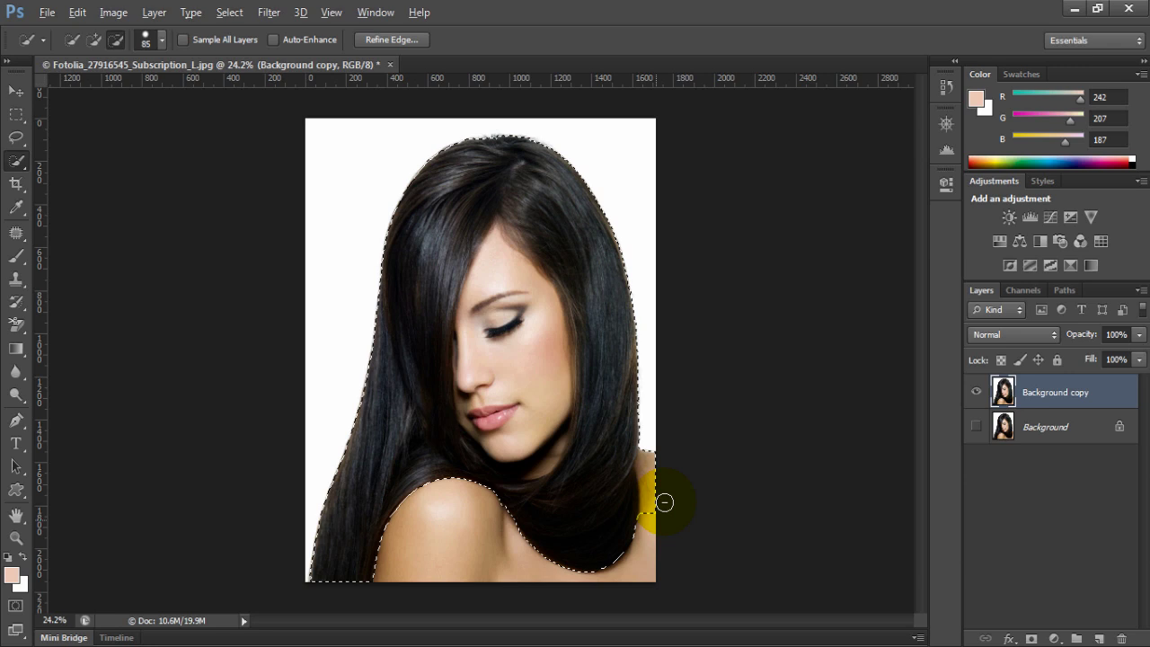
key(alt)
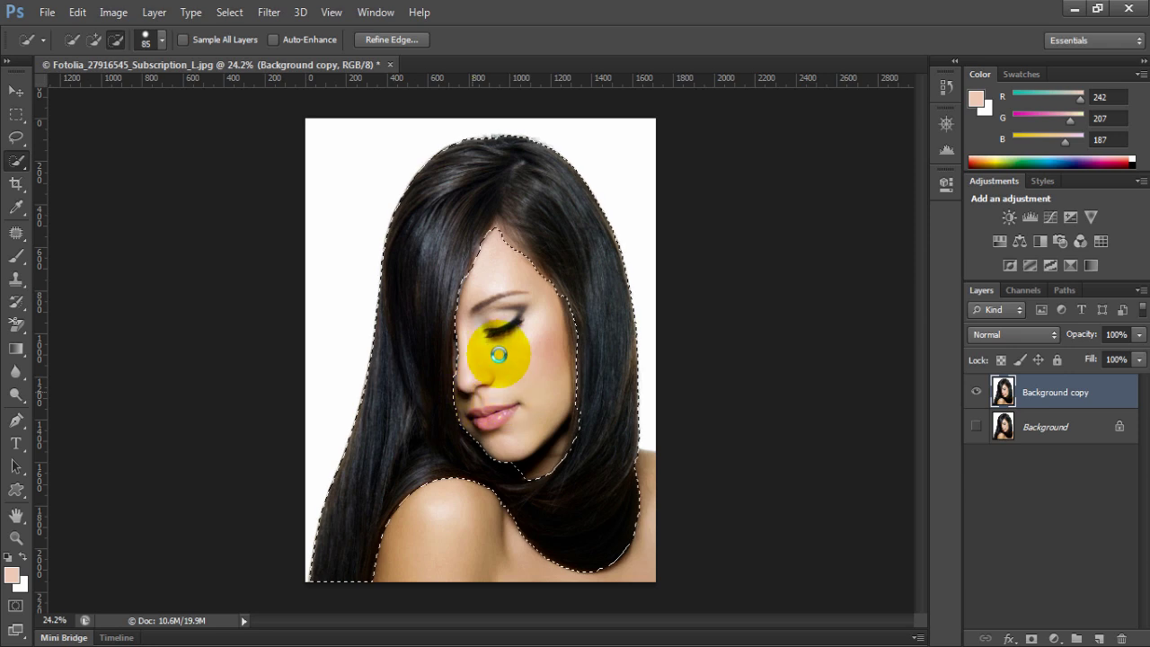
key(alt)
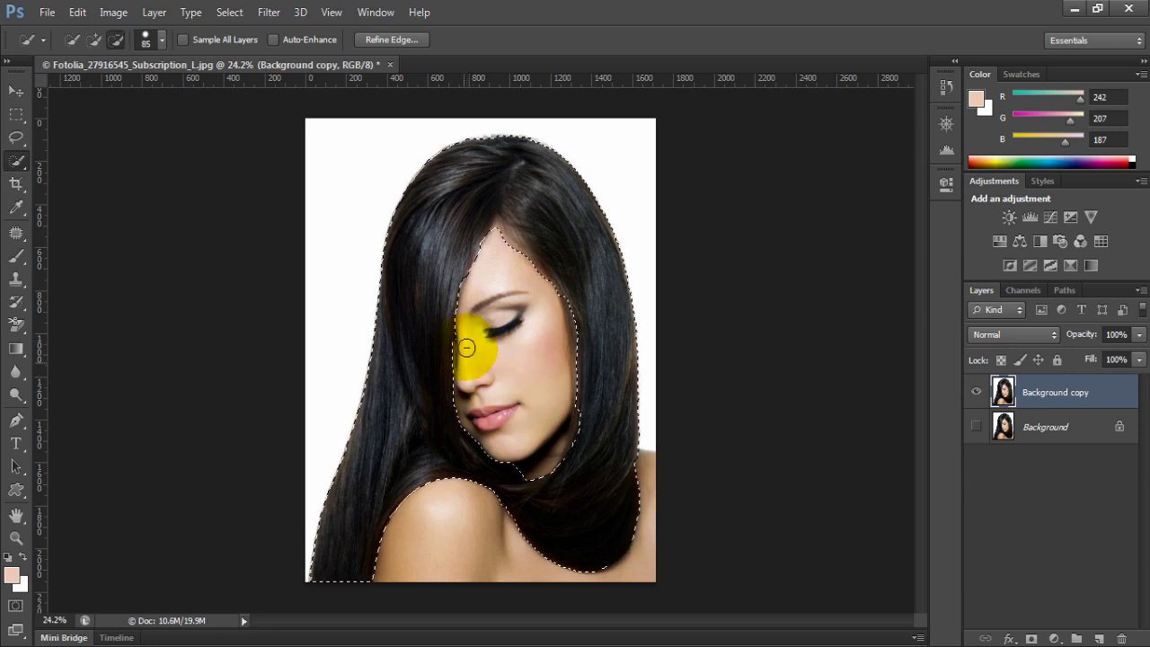
drag(543, 386, 516, 459)
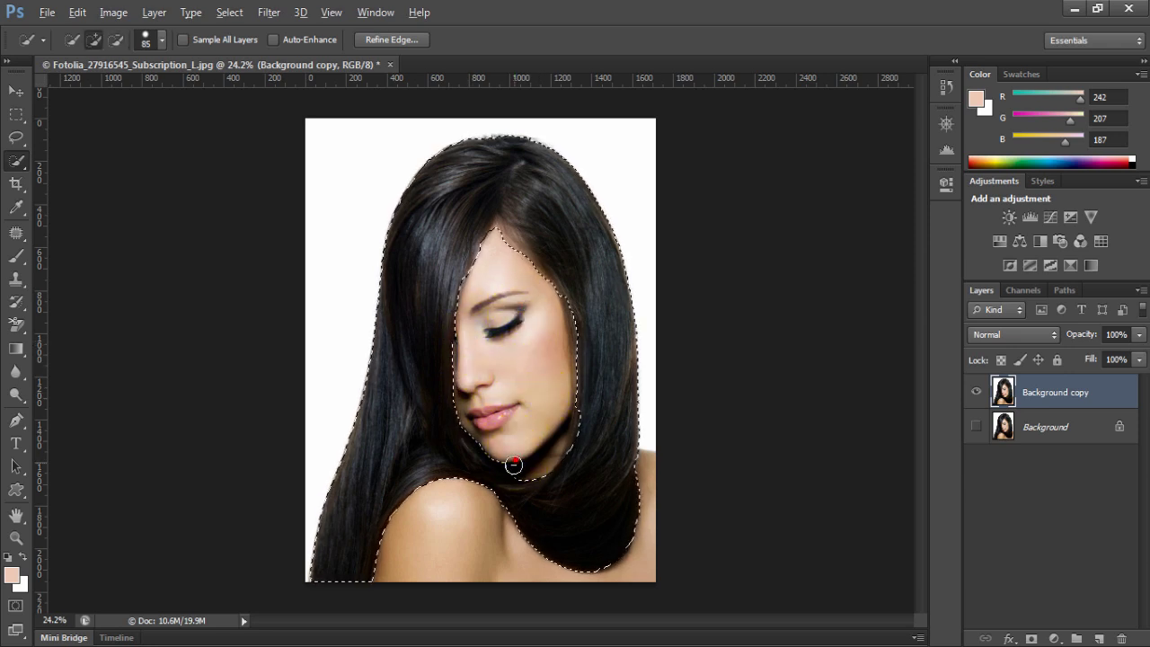
key(alt)
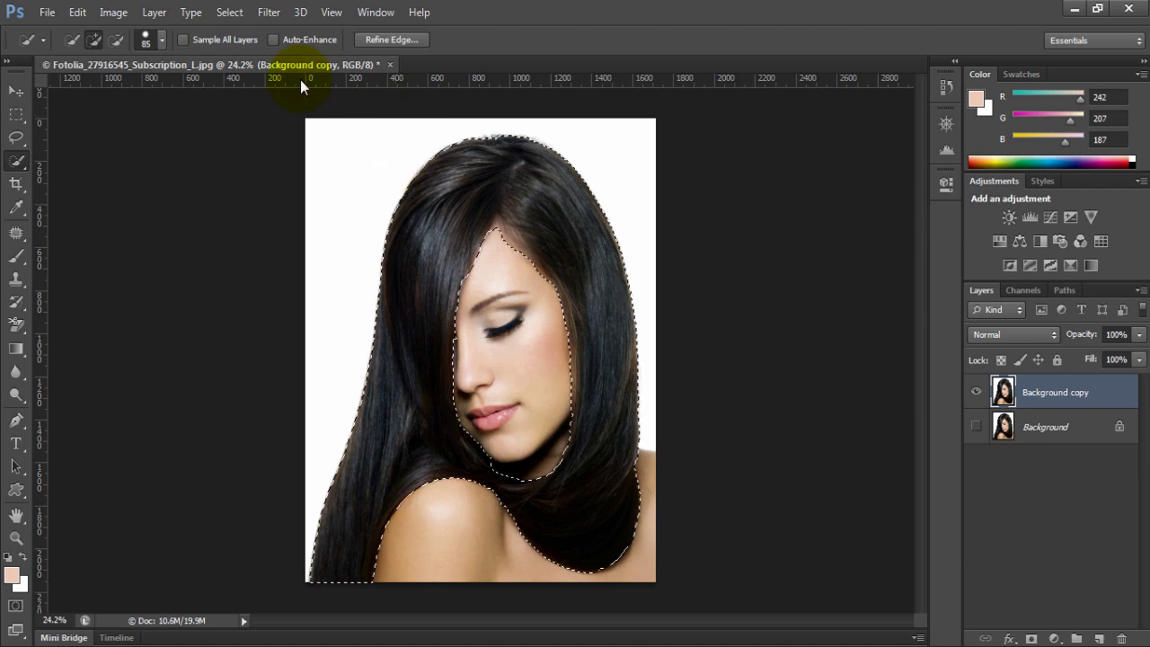
In Refine Edge, enable Smart Radius and raise the Radius to 14.7 px.
click(391, 40)
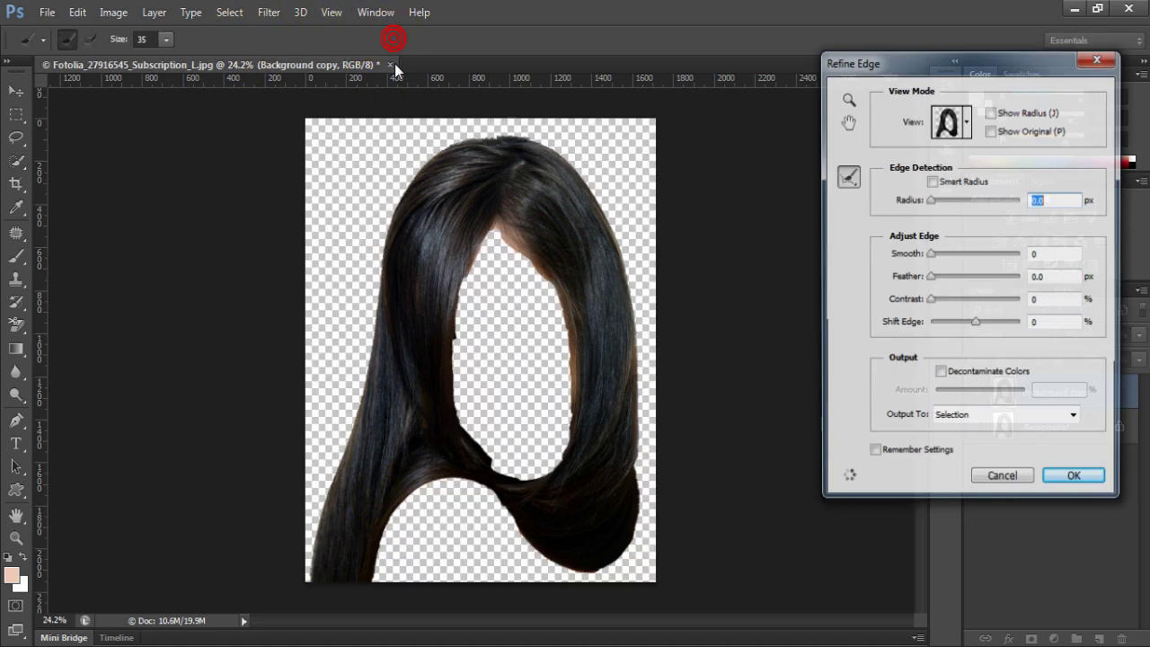
click(931, 181)
click(929, 199)
drag(929, 199, 946, 201)
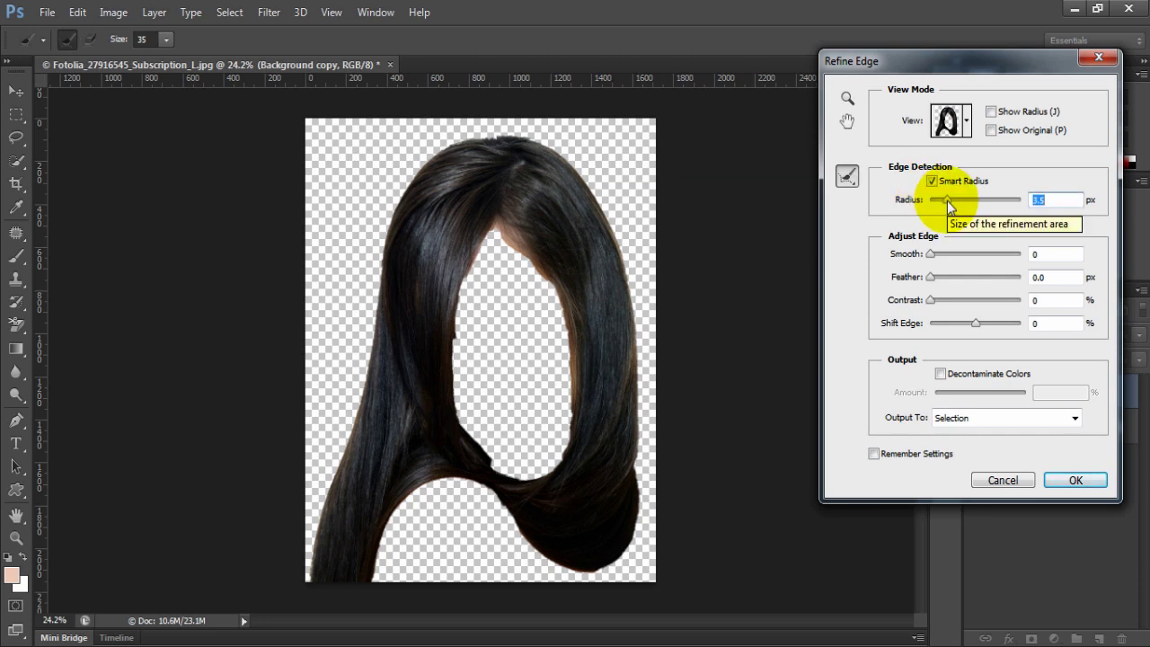
drag(947, 200, 961, 203)
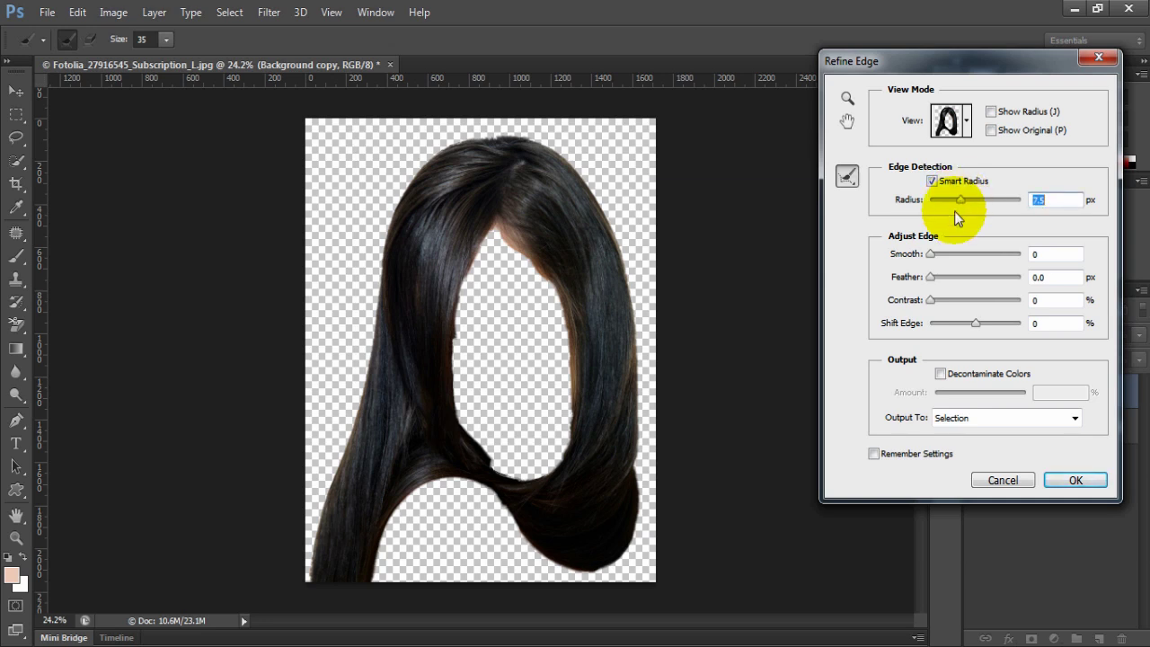
click(940, 374)
drag(972, 392, 1027, 395)
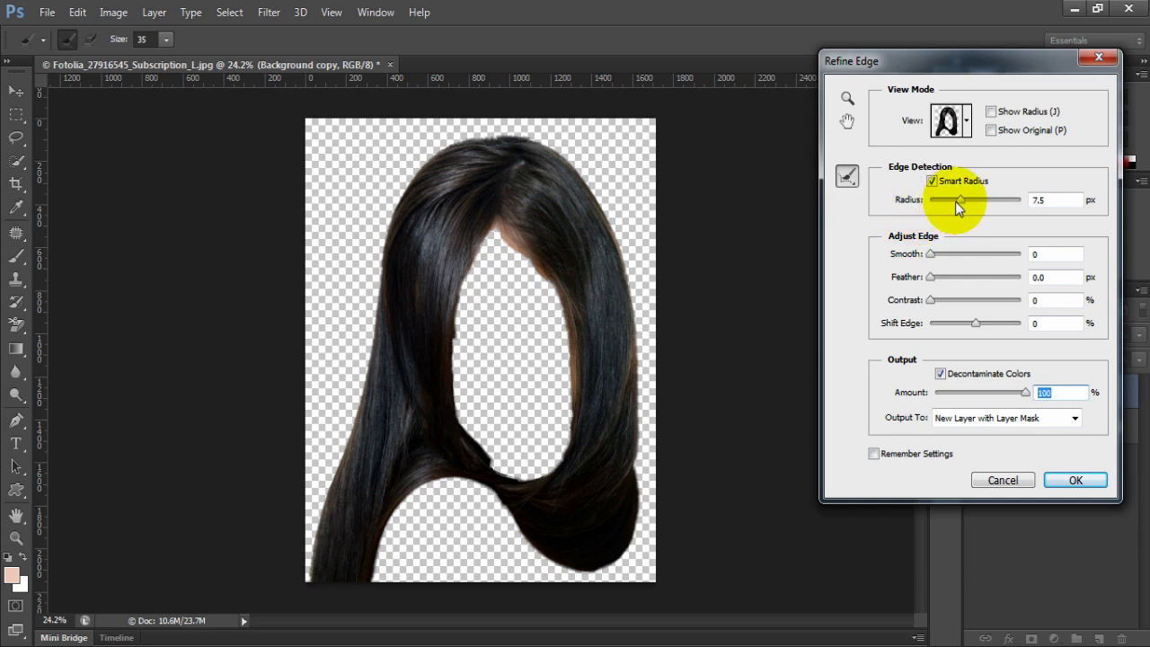
mouse_move(957, 205)
mouse_down()
mouse_move(1004, 204)
mouse_move(970, 204)
mouse_up()
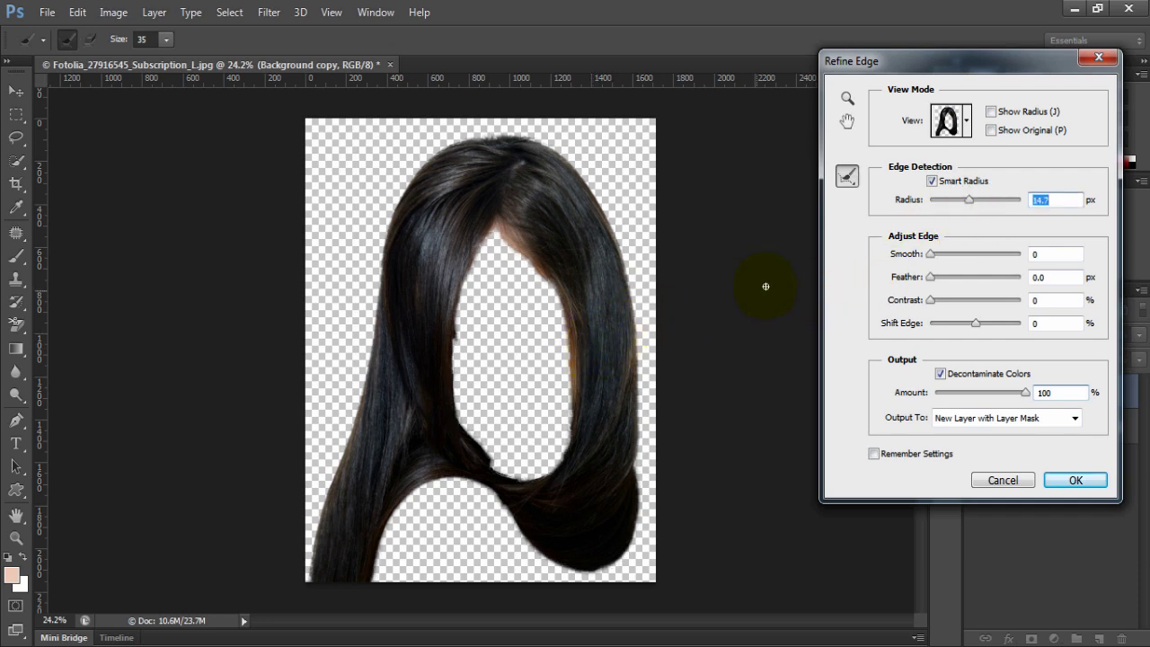
Turn off Decontaminate Colors and set Output To: Selection.
click(1028, 419)
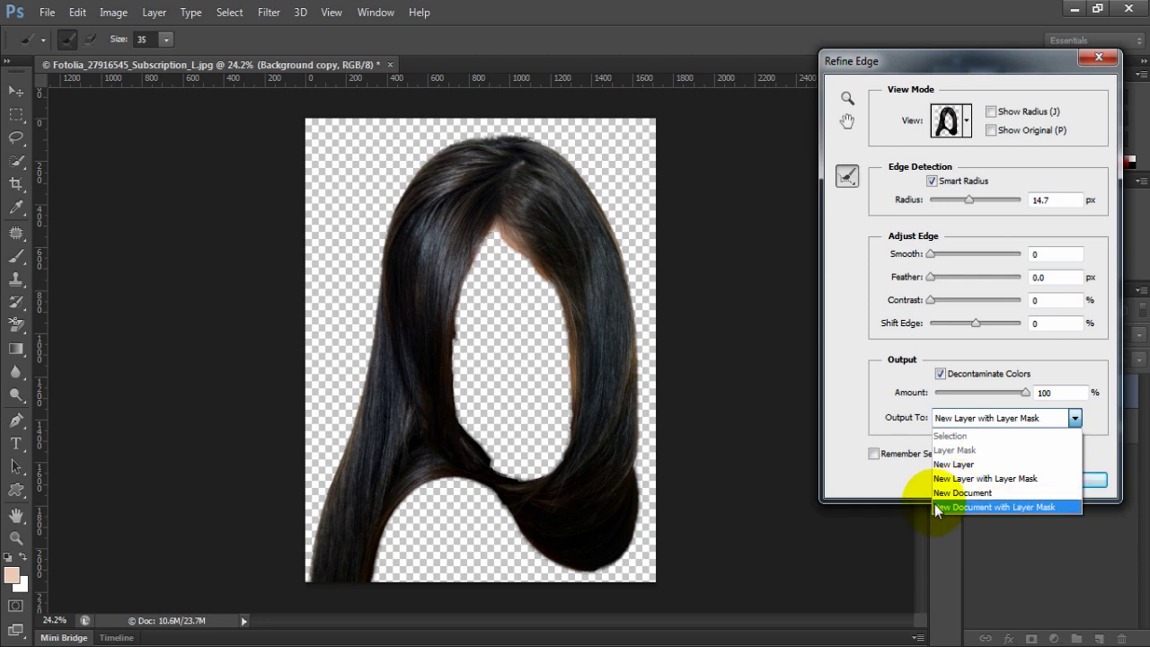
click(943, 478)
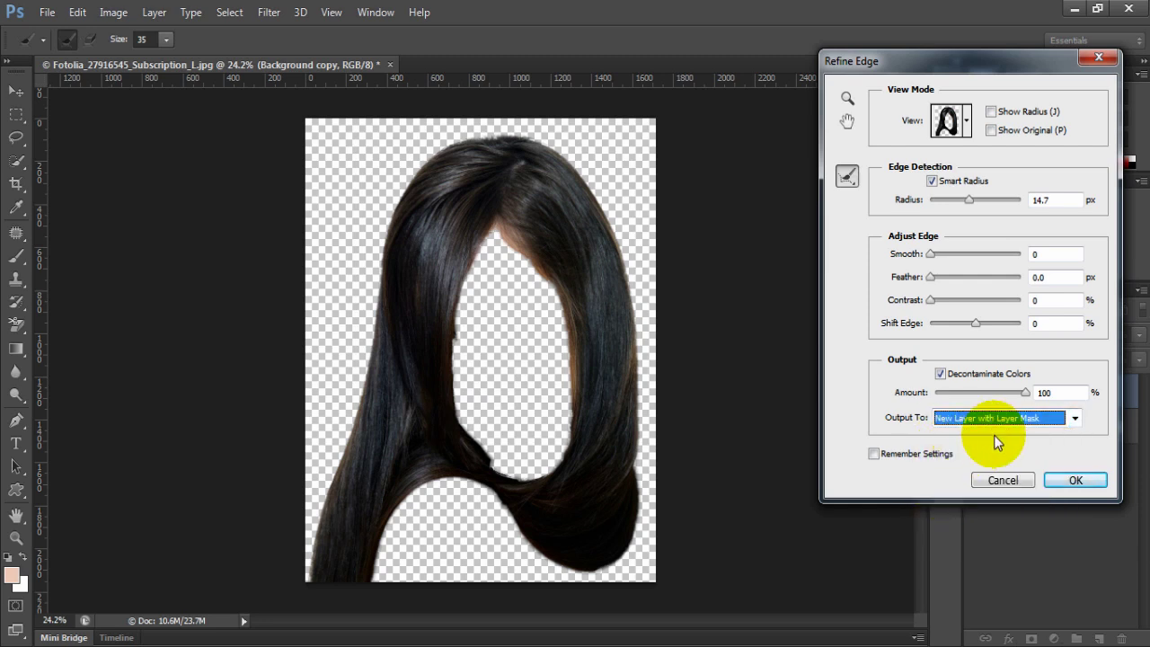
click(1011, 418)
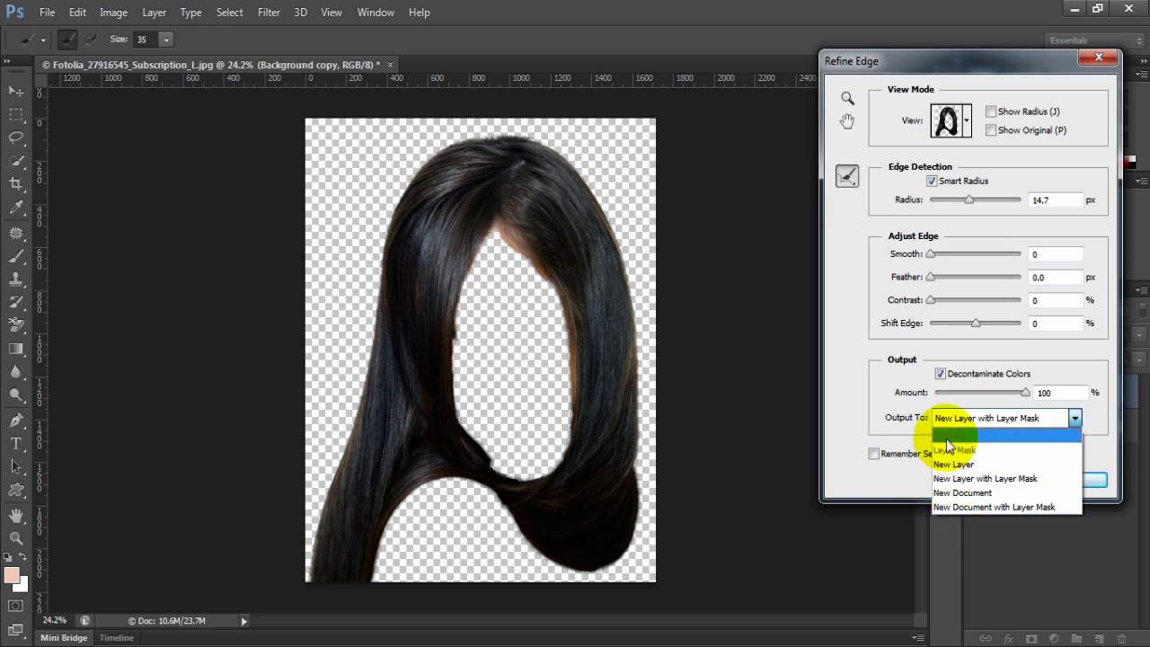
click(904, 468)
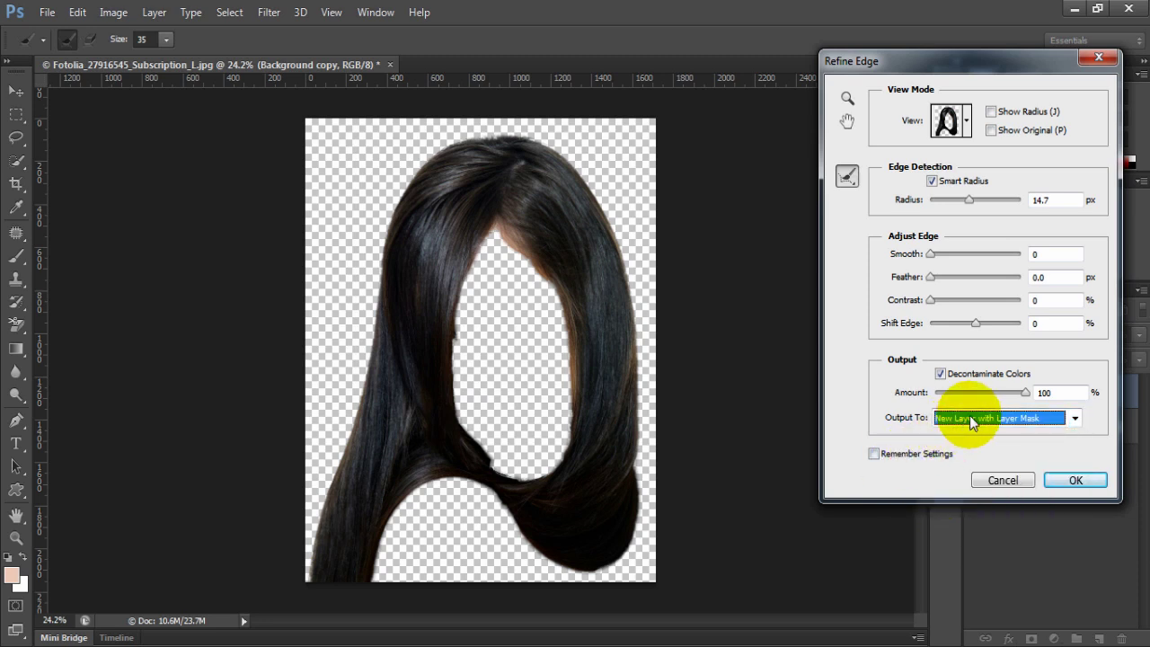
click(940, 373)
click(997, 418)
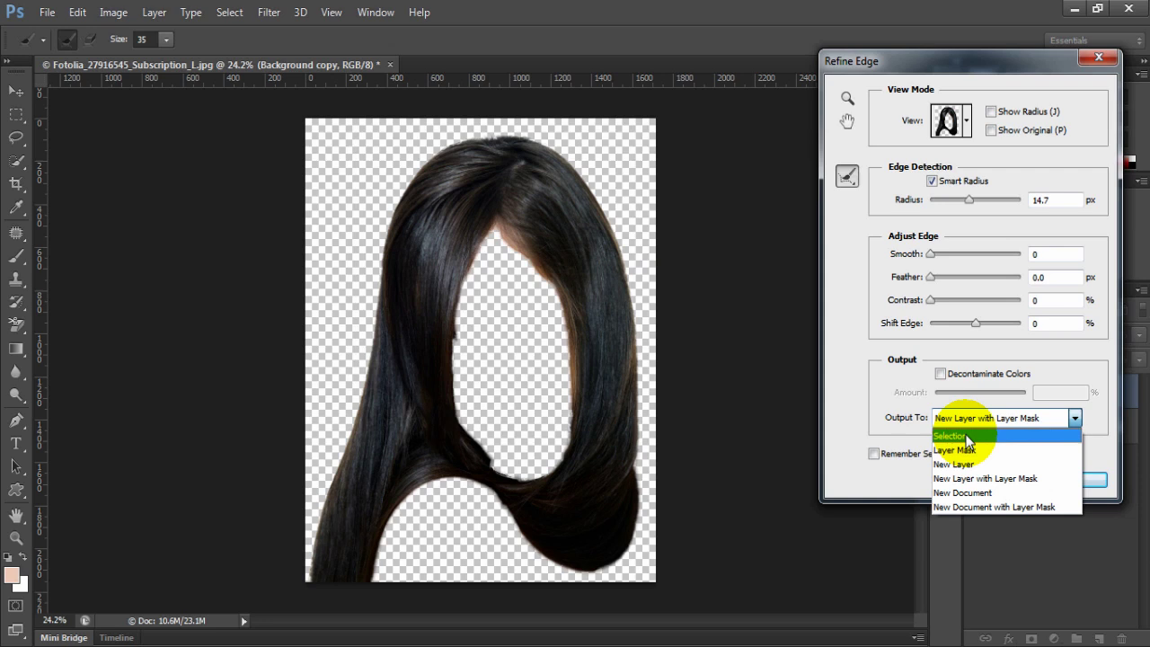
click(960, 429)
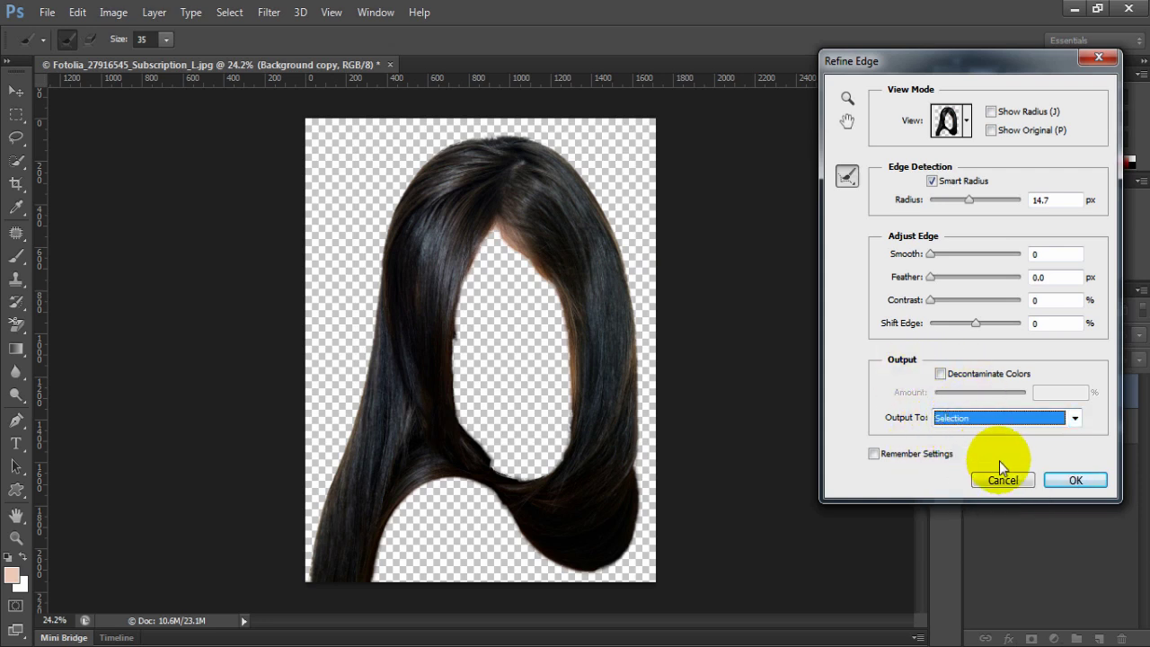
Apply the refined selection and add a Selective Color adjustment layer masked to the hair.
click(1065, 478)
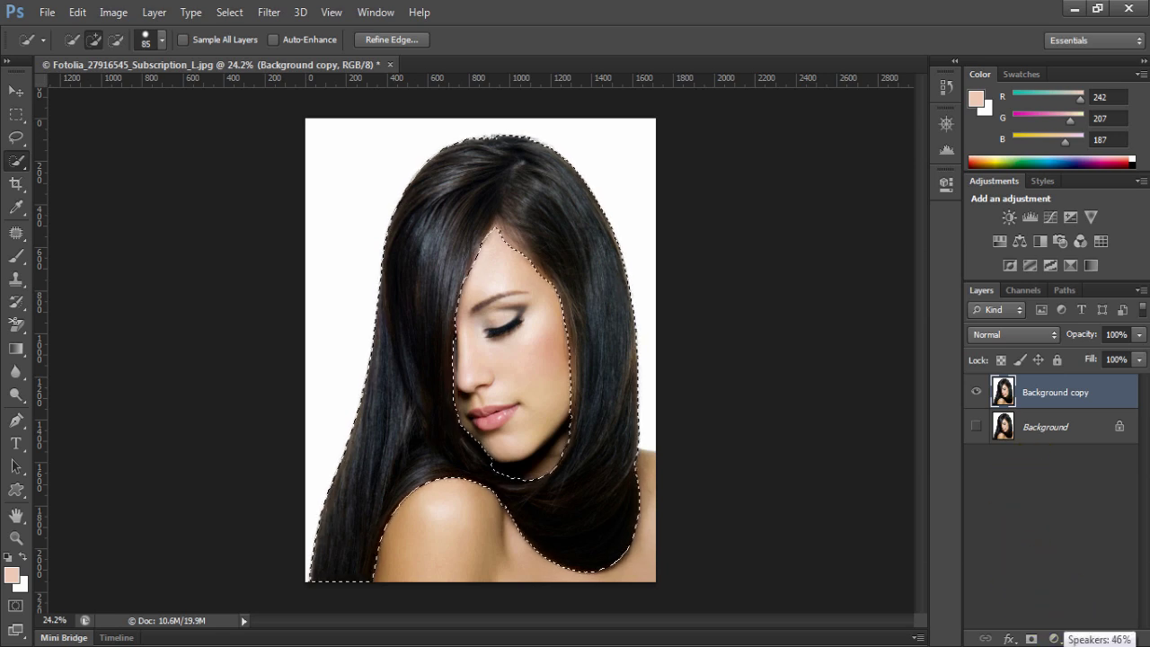
click(1055, 639)
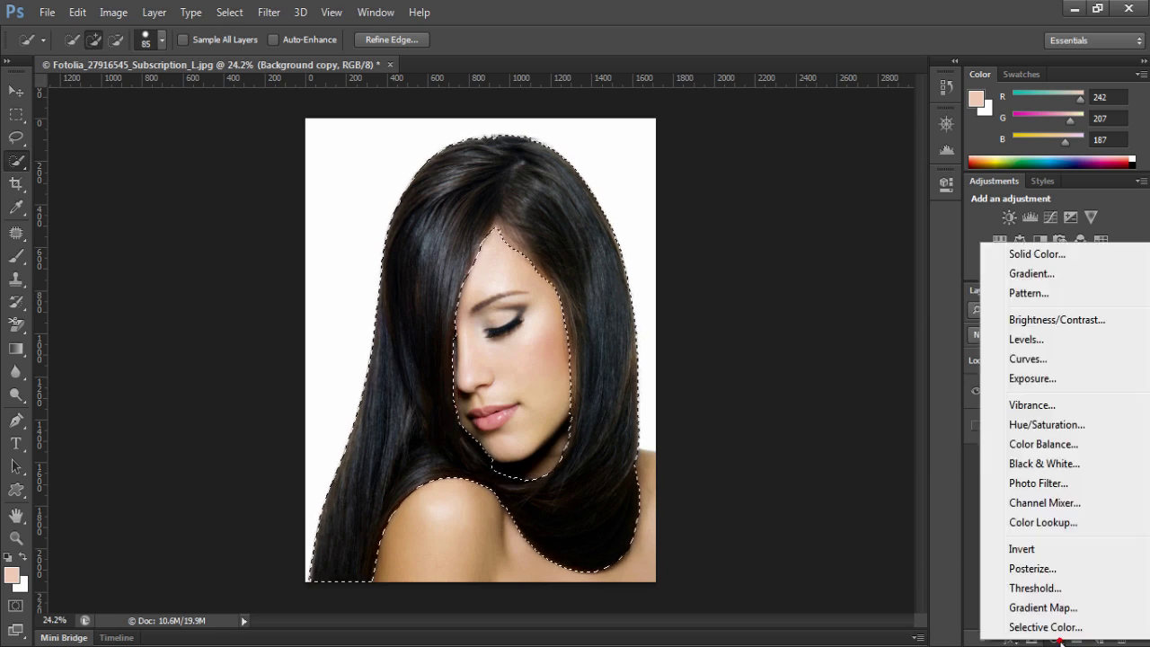
click(1047, 627)
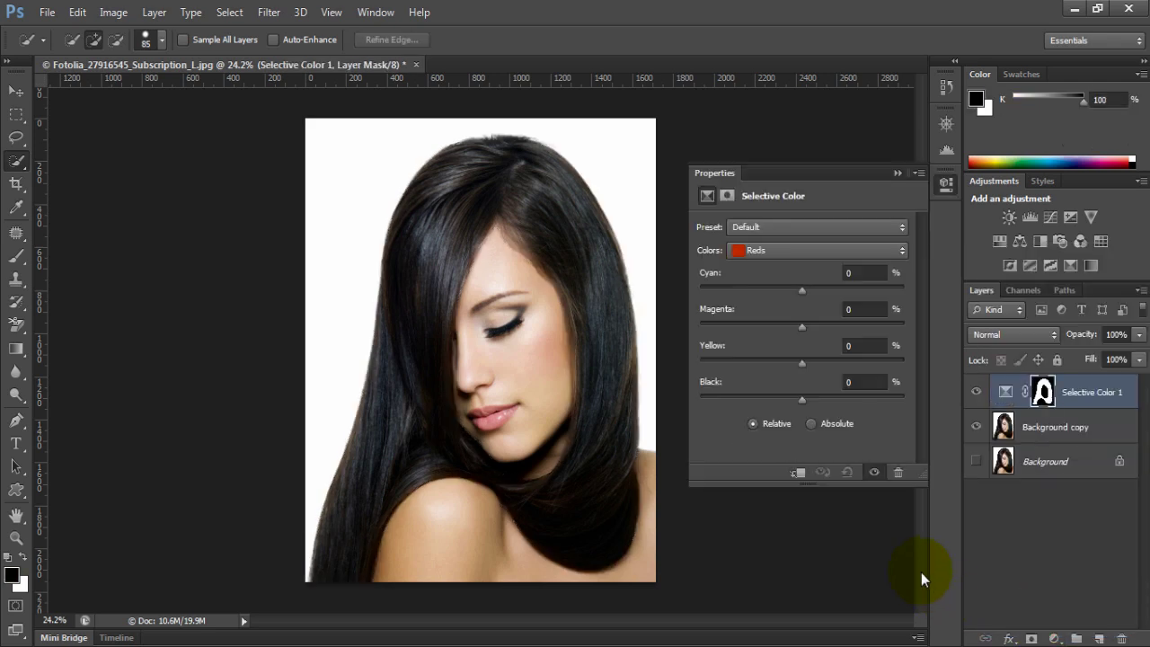
click(788, 250)
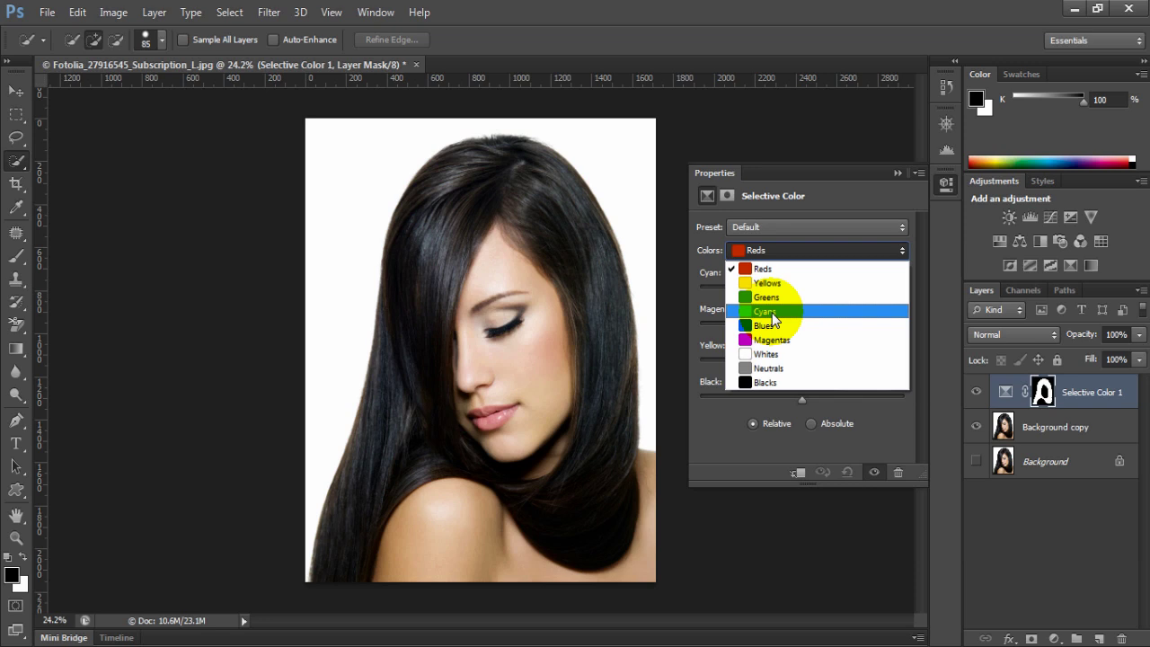
Set the Neutrals to Cyan -59, Magenta +11 and Yellow -2 for burgundy hair.
click(766, 369)
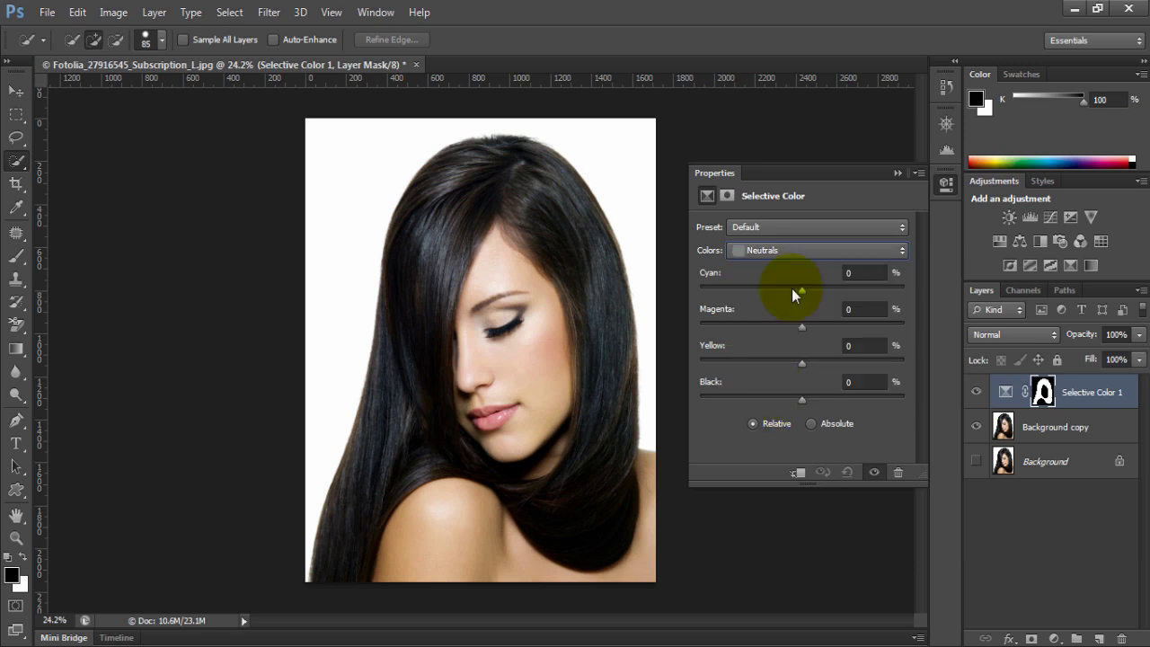
drag(801, 288, 749, 289)
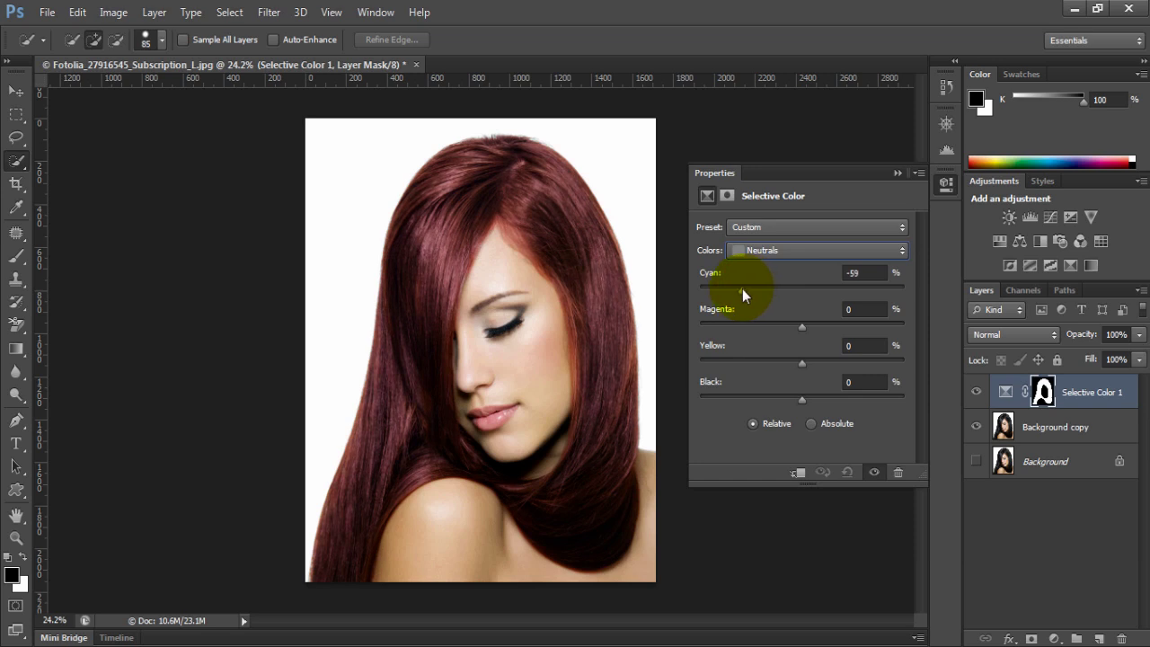
drag(742, 289, 725, 285)
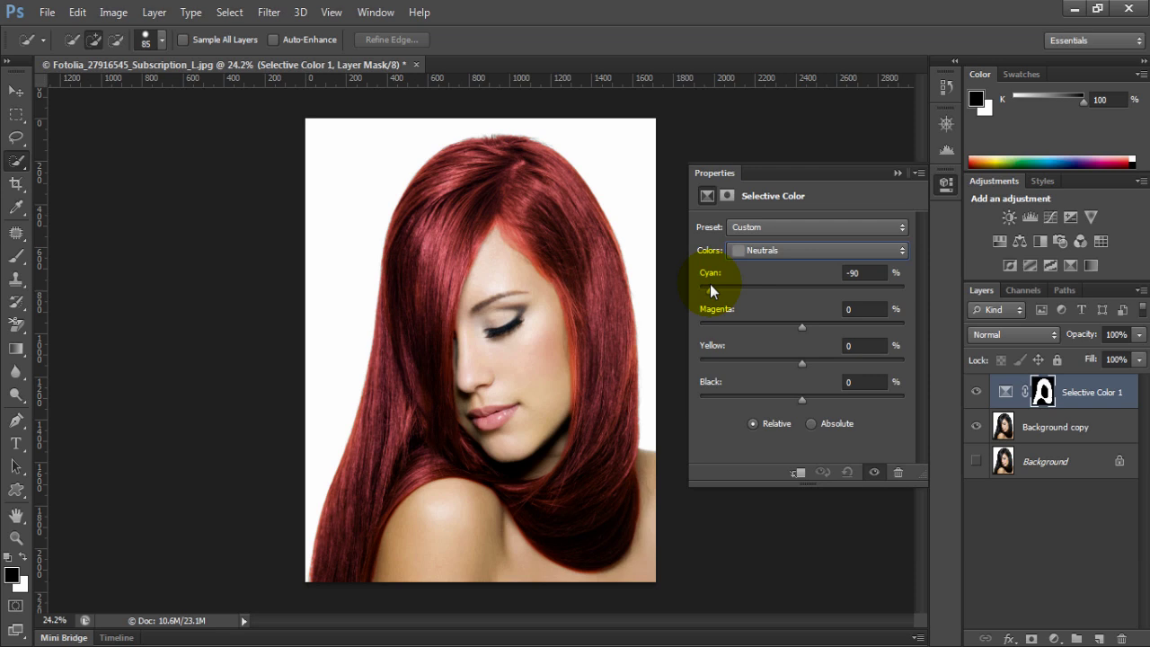
drag(710, 283, 797, 287)
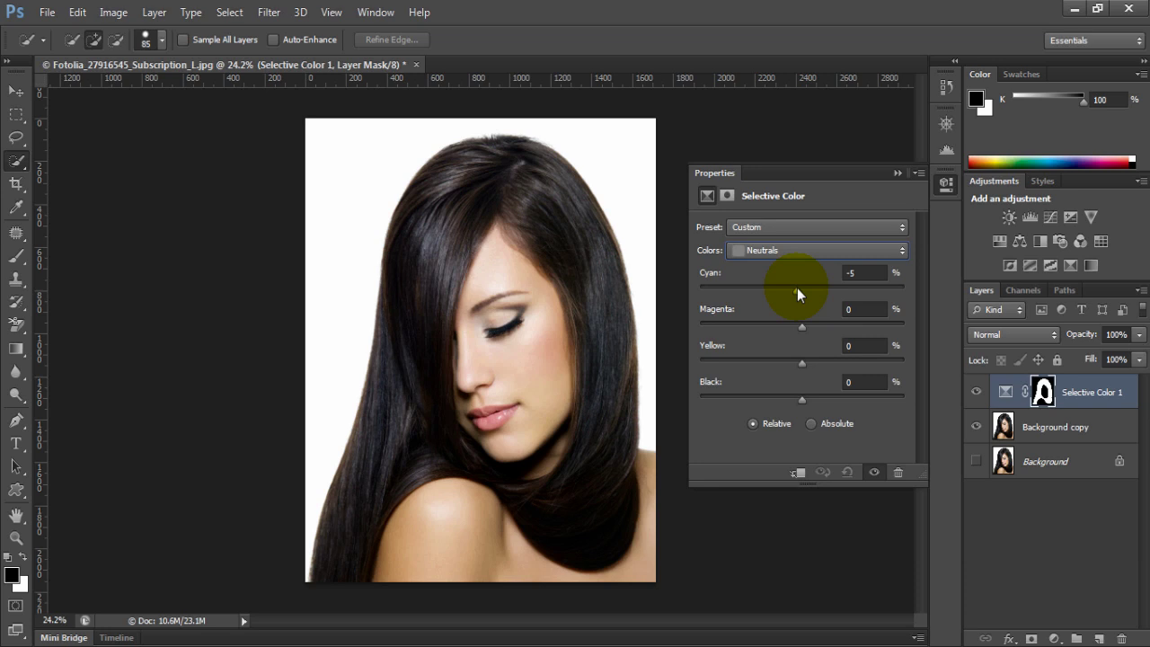
mouse_move(803, 329)
mouse_down()
mouse_move(857, 325)
mouse_move(817, 332)
mouse_up()
drag(797, 288, 746, 292)
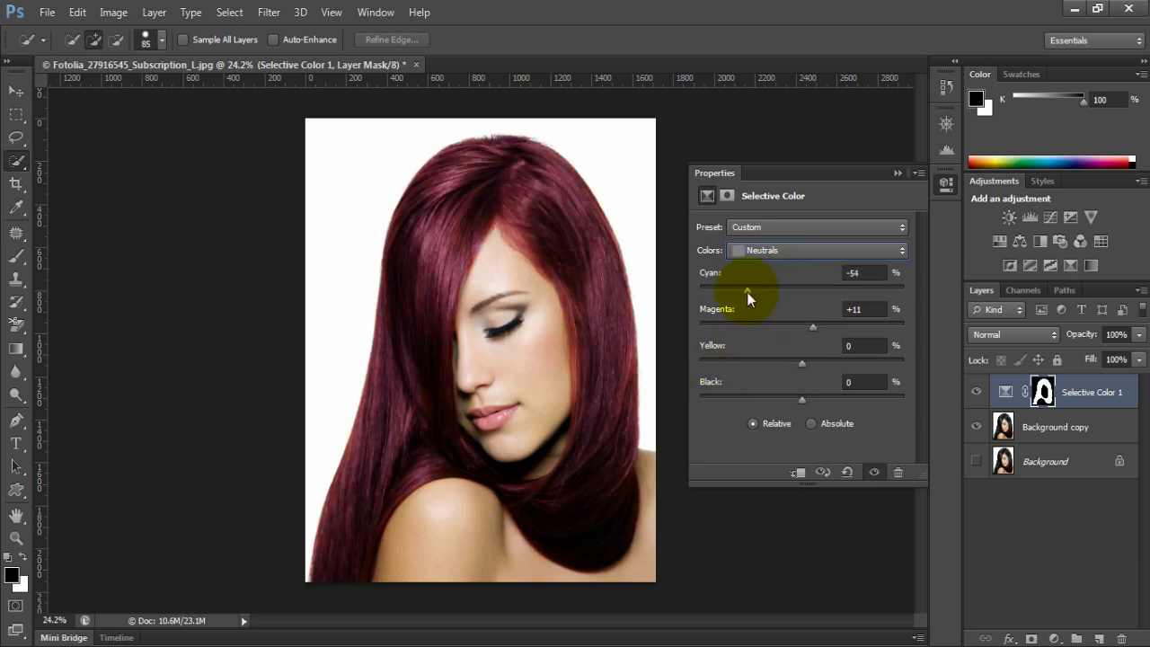
mouse_move(801, 362)
mouse_down()
mouse_move(782, 364)
mouse_move(821, 359)
mouse_up()
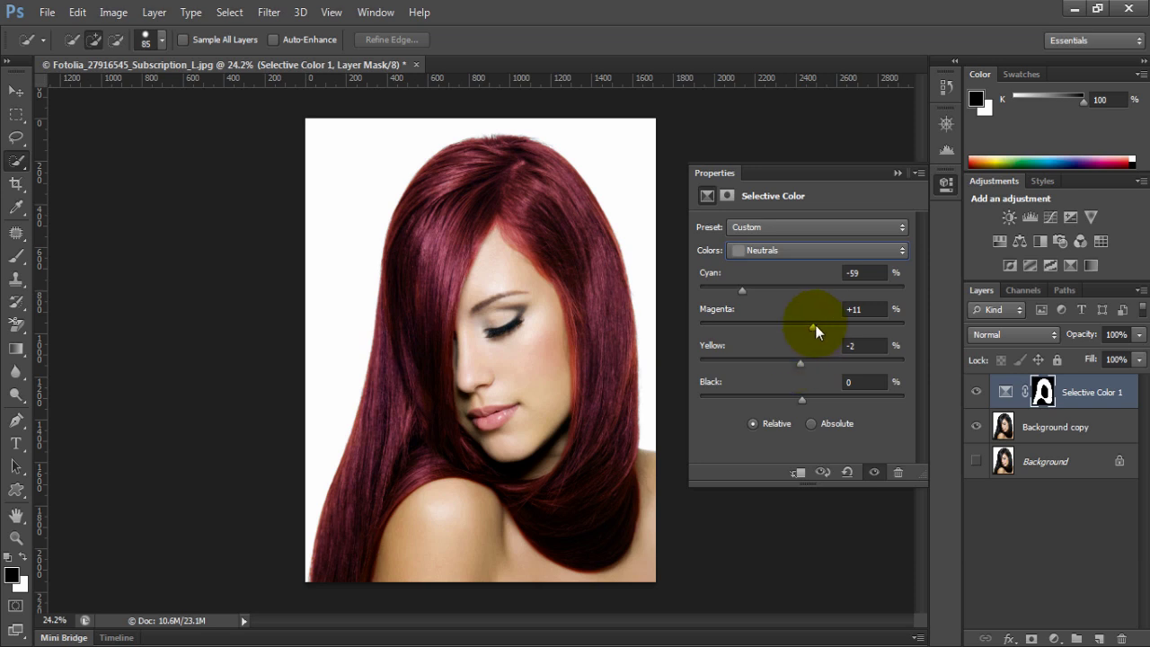
Set Neutrals Magenta to -6 and Black to -2, keeping the Relative method.
drag(815, 325, 795, 326)
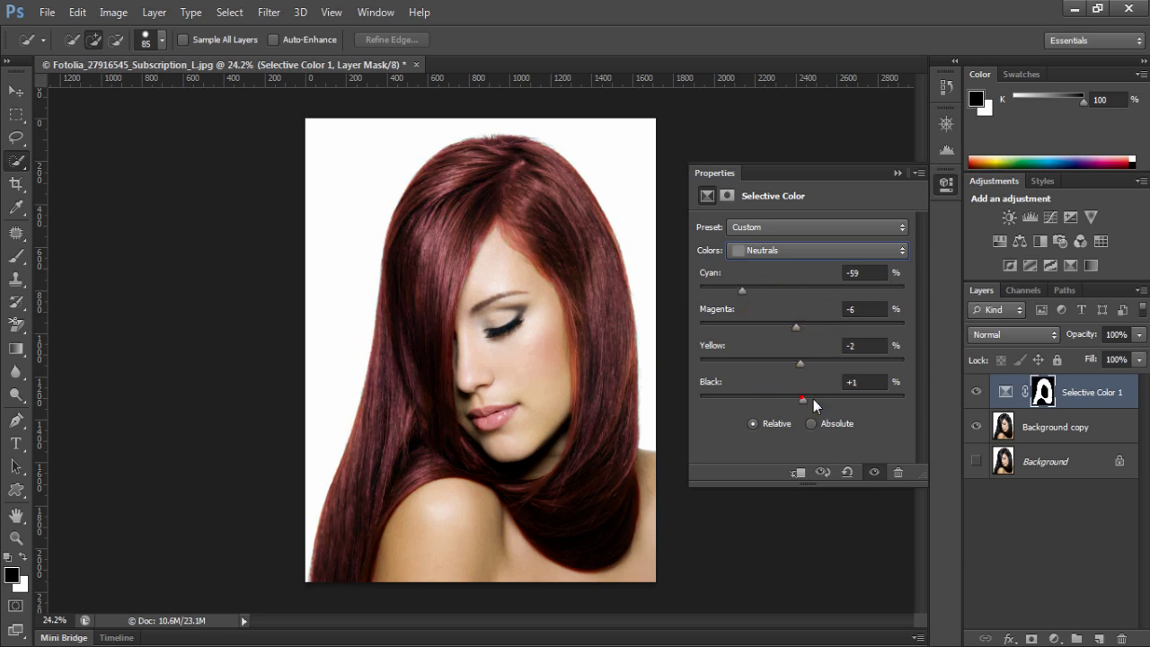
mouse_move(813, 399)
mouse_down()
mouse_move(836, 400)
mouse_move(751, 396)
mouse_move(824, 399)
mouse_move(787, 401)
mouse_move(820, 399)
mouse_move(800, 401)
mouse_up()
click(811, 423)
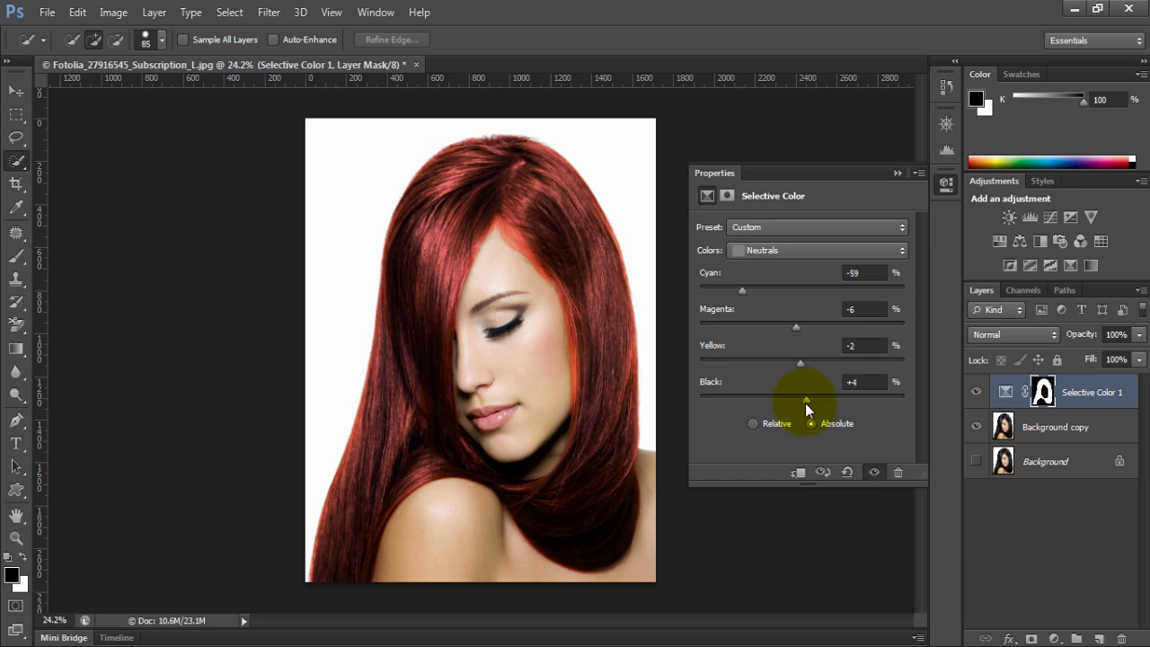
click(764, 424)
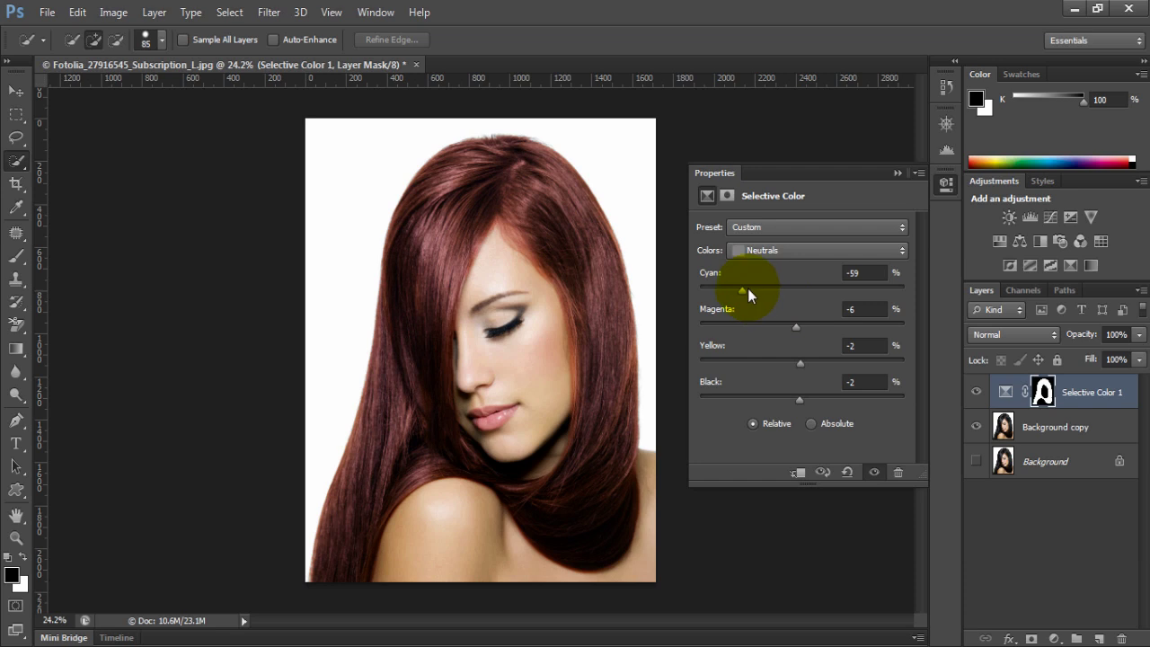
click(790, 229)
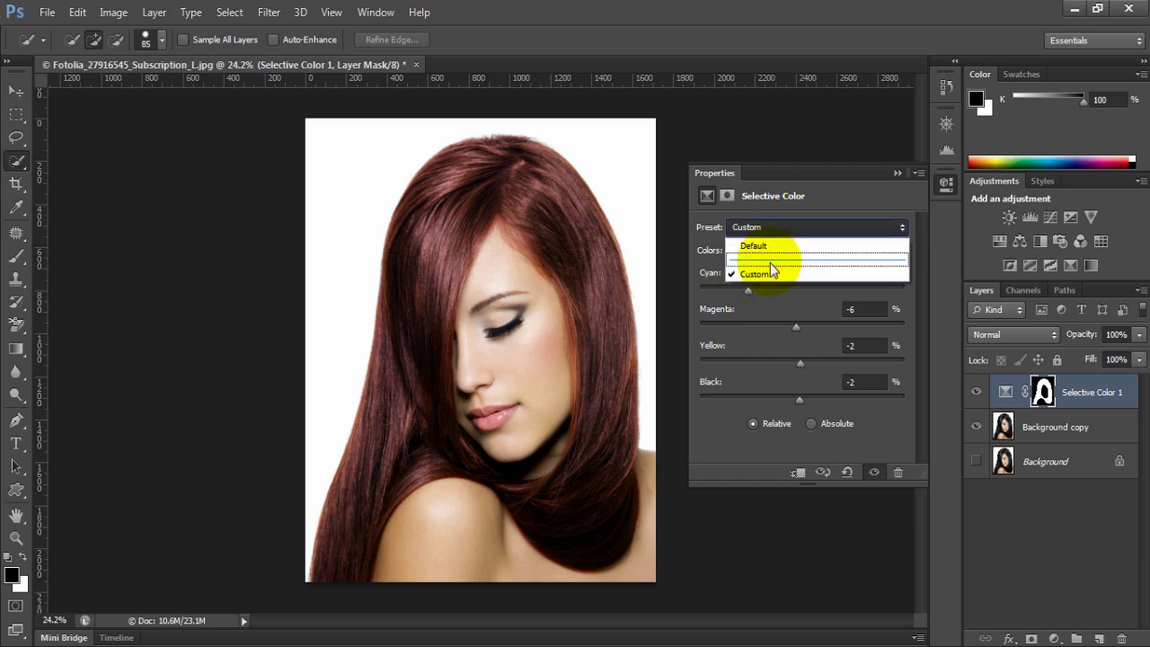
click(824, 173)
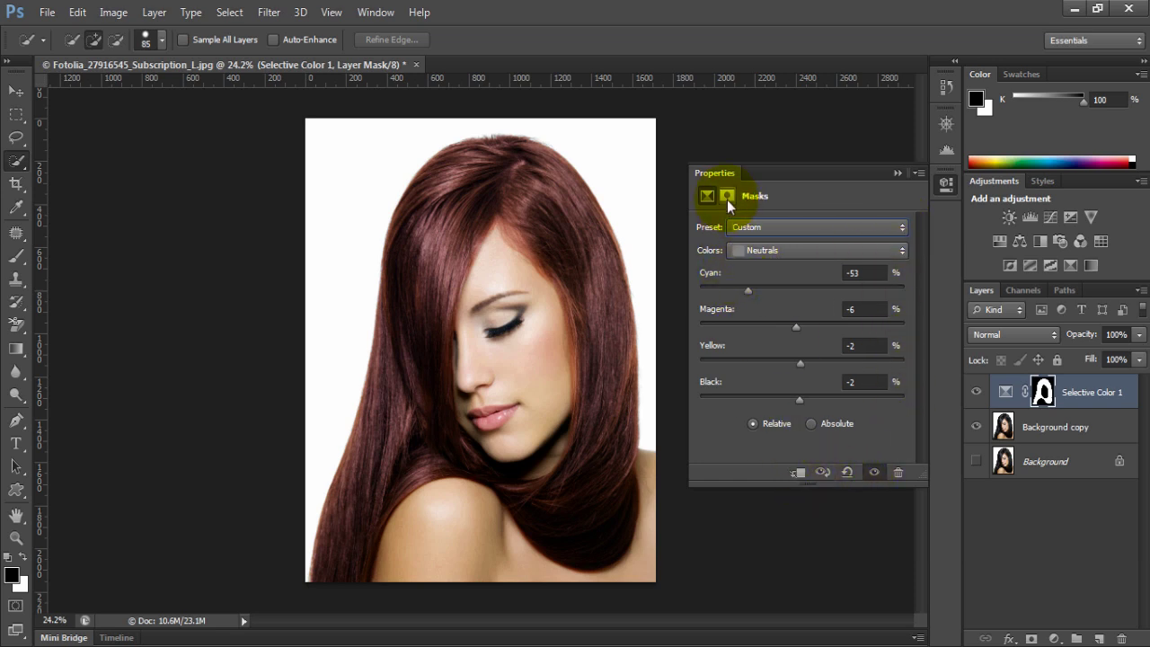
Set Neutrals to Cyan -81, Magenta 0, Yellow 0, then collapse the Properties panel.
drag(768, 291, 724, 292)
click(849, 309)
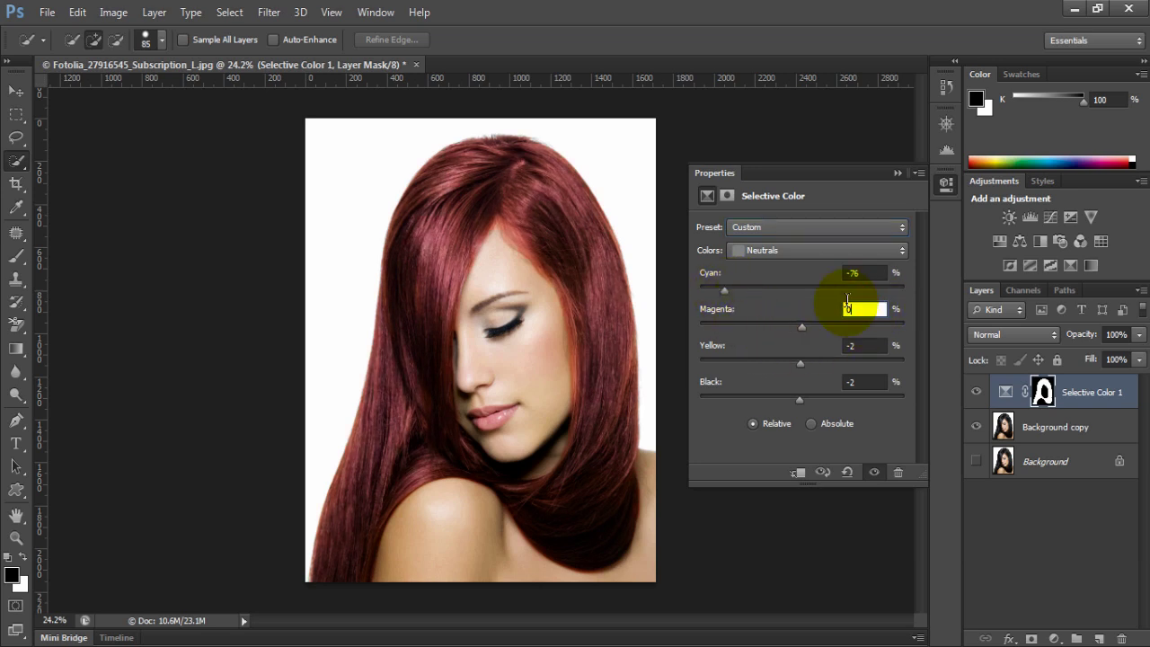
text(0)
key(Tab)
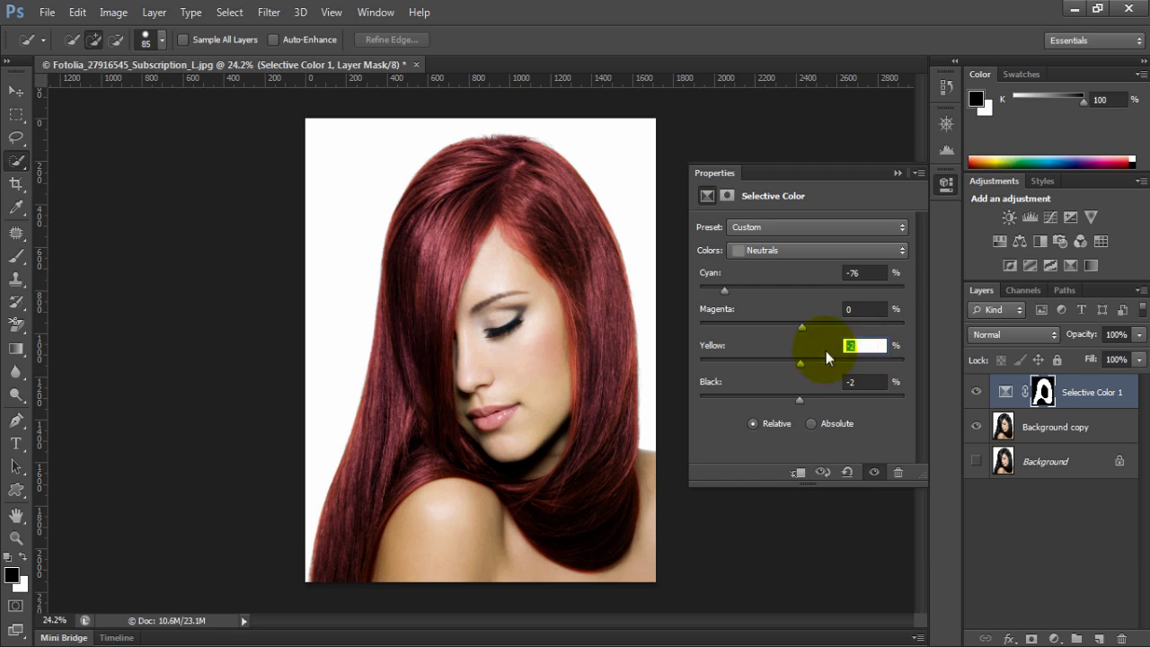
key(Return)
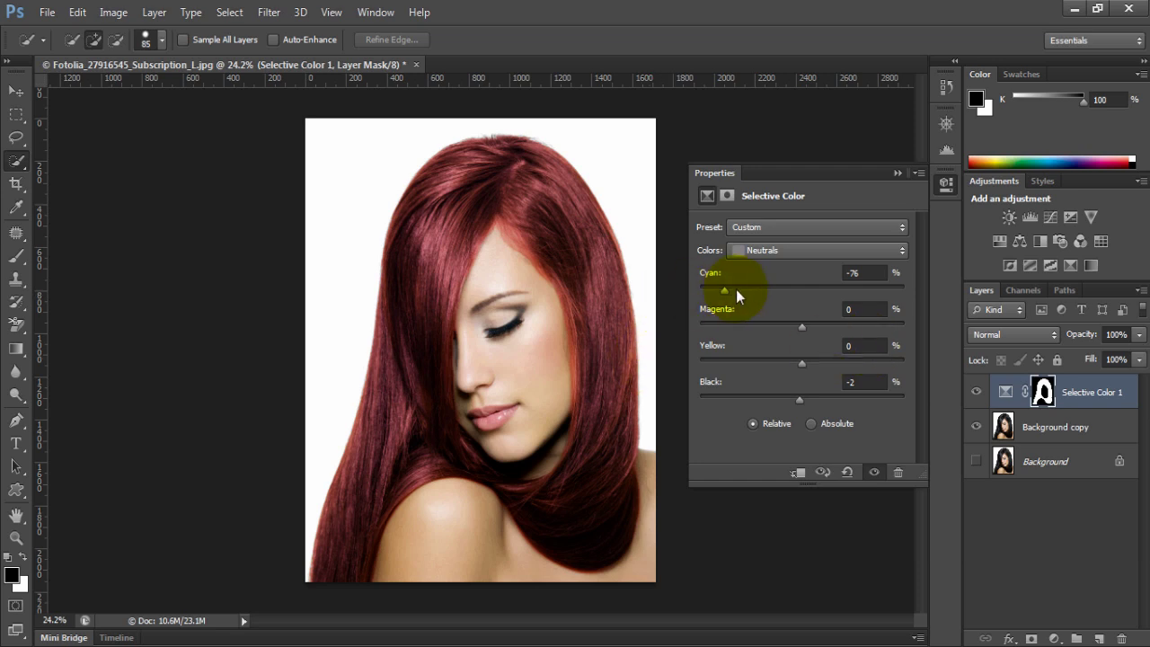
drag(725, 293, 719, 293)
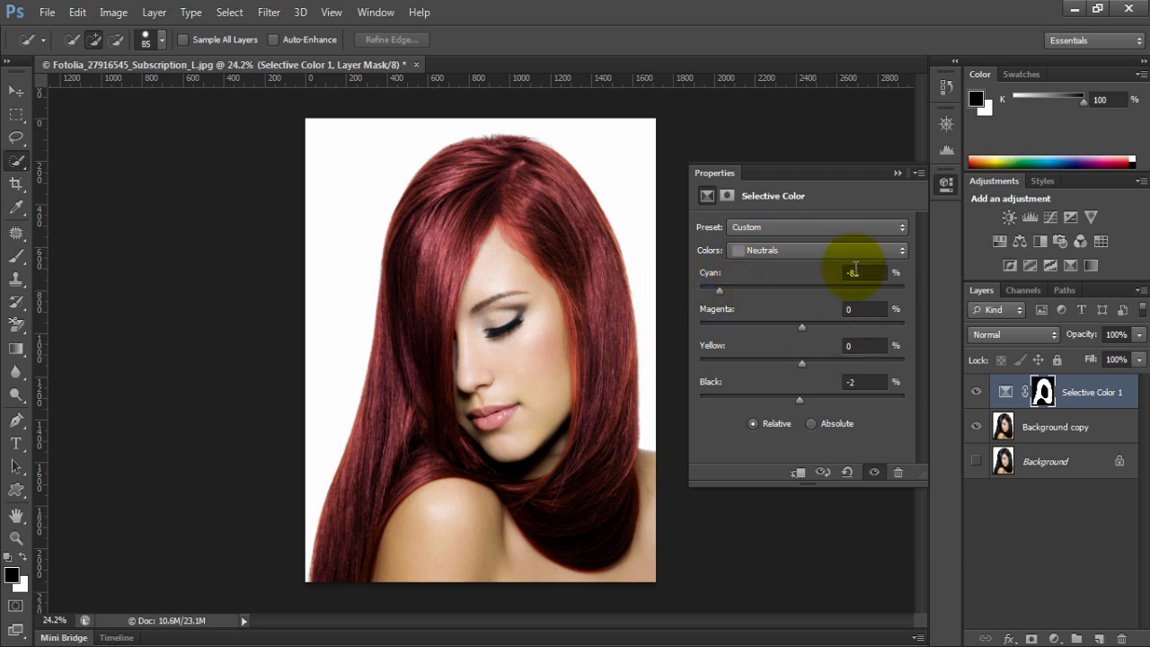
click(897, 173)
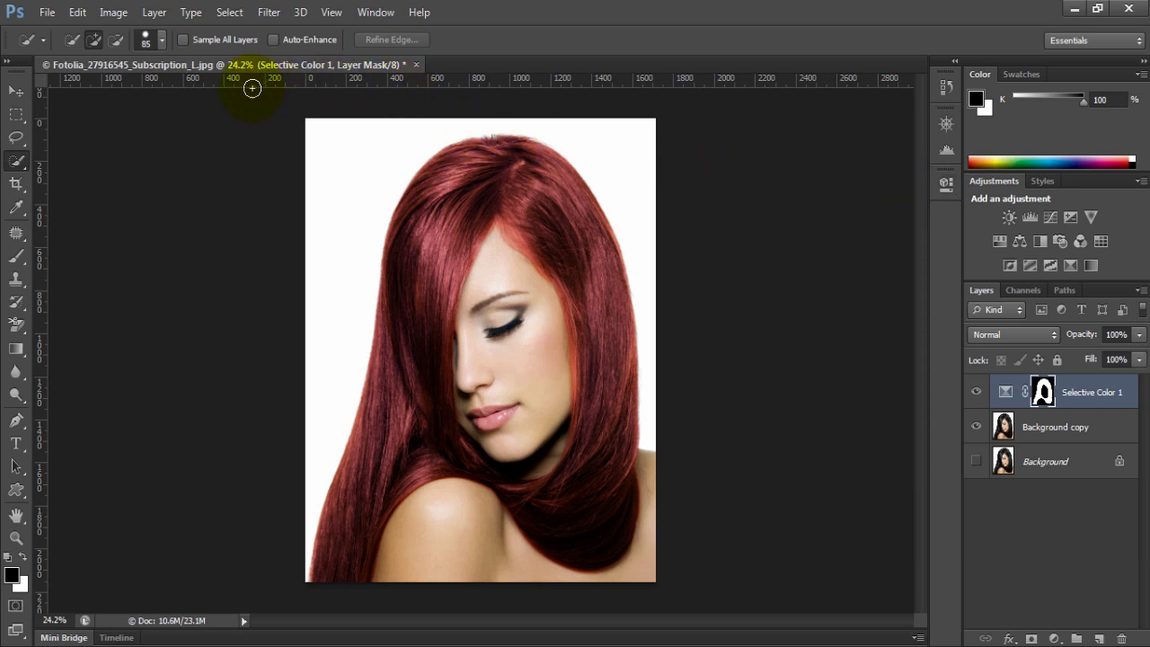
Save the image as SuperPNG to the Desktop as Fotolia_27916545_Subscription_L.png with default options.
click(47, 12)
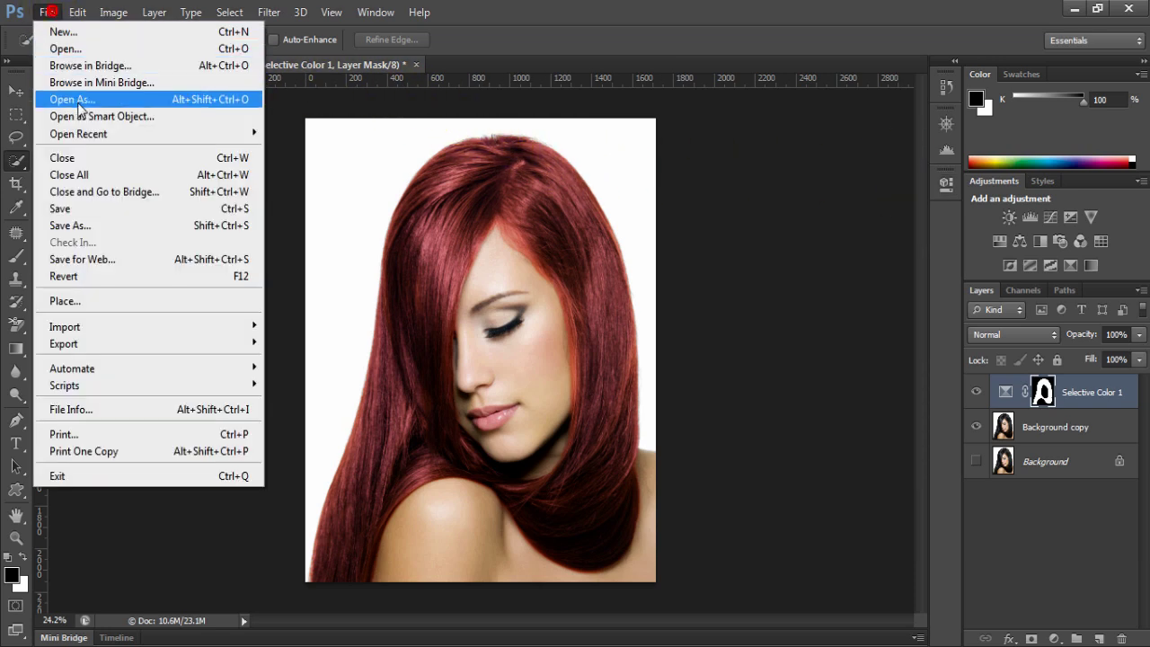
click(85, 227)
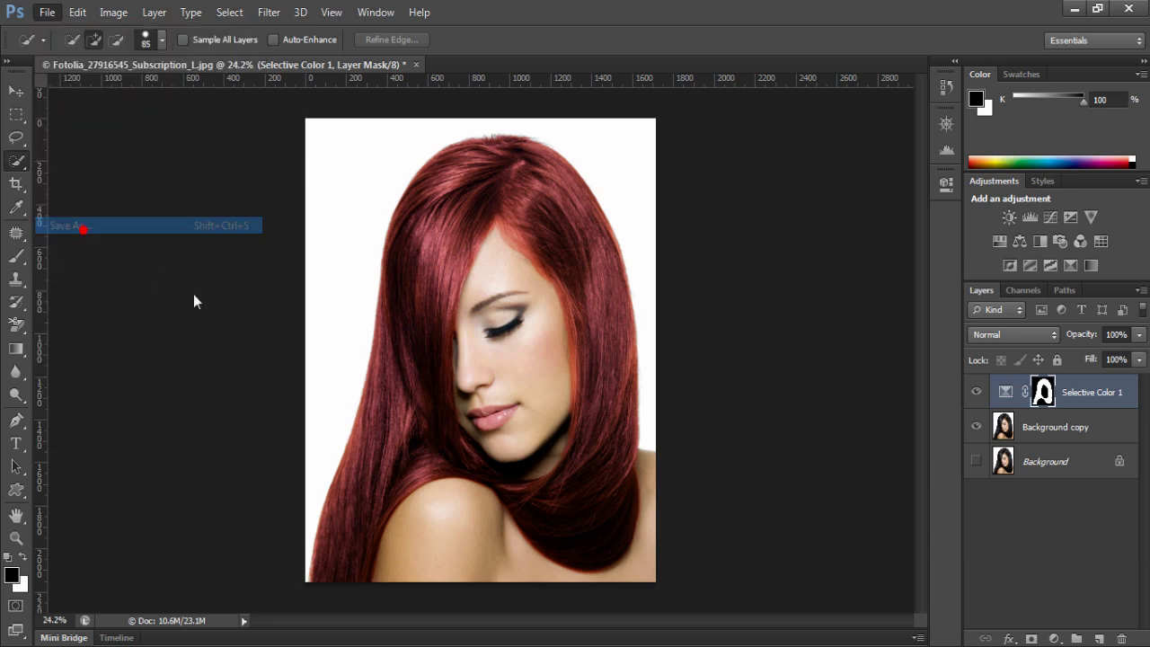
click(530, 374)
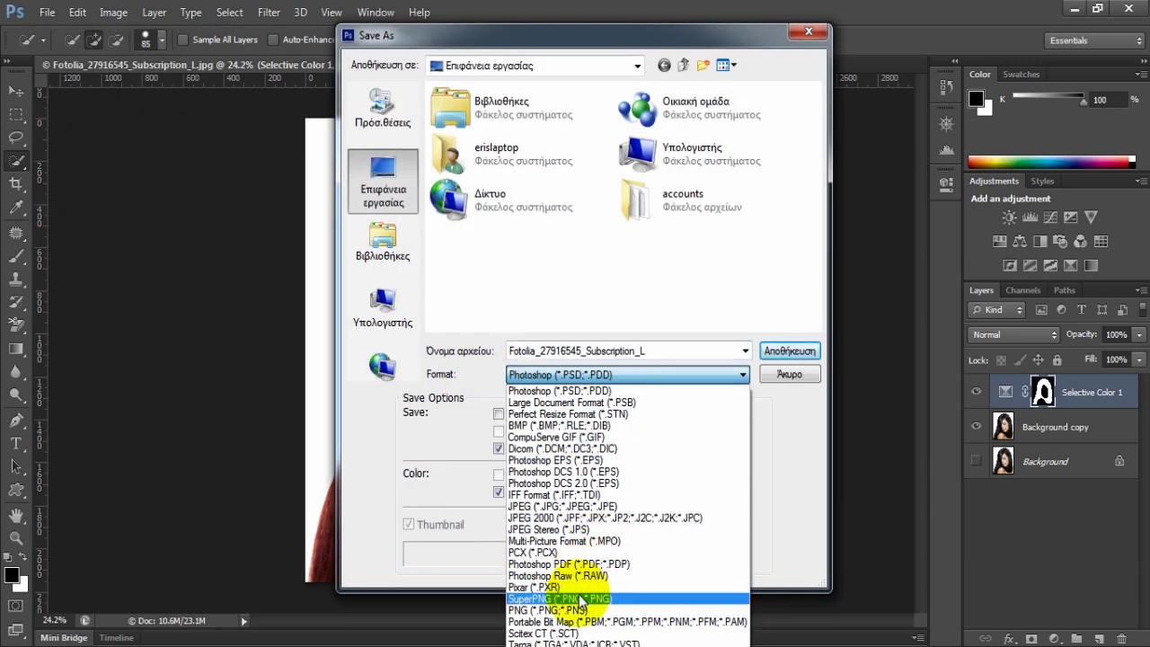
click(580, 600)
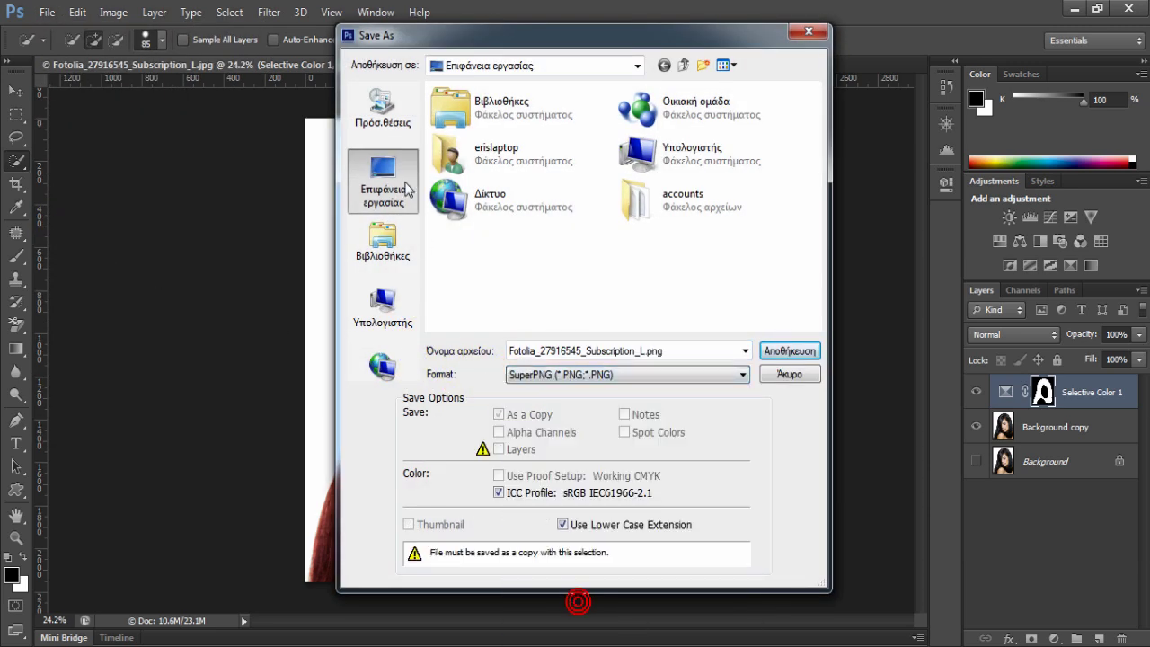
click(795, 357)
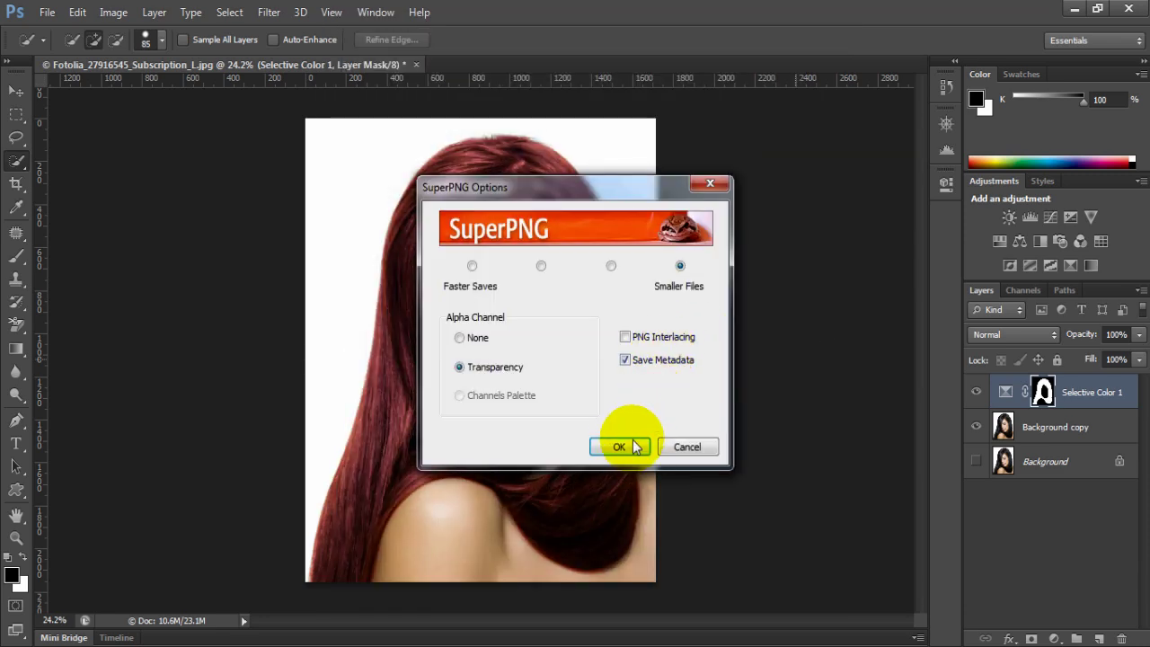
click(624, 444)
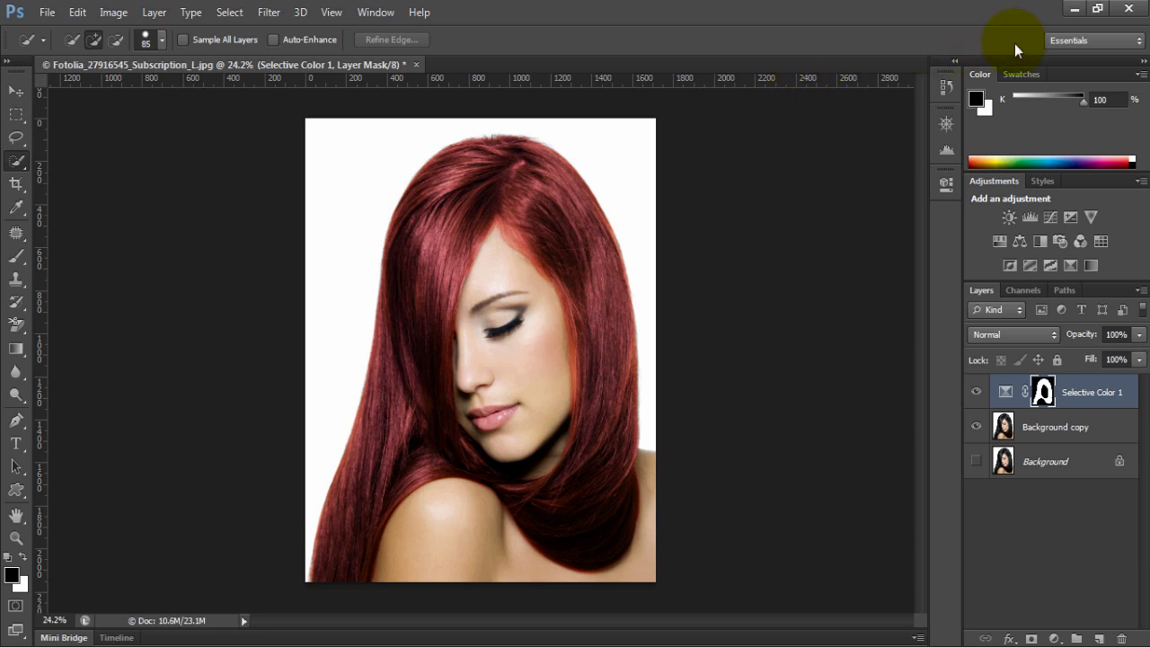
Close Photoshop without saving the layered document and move the red-hair PNG icon to mid-desktop.
click(1128, 11)
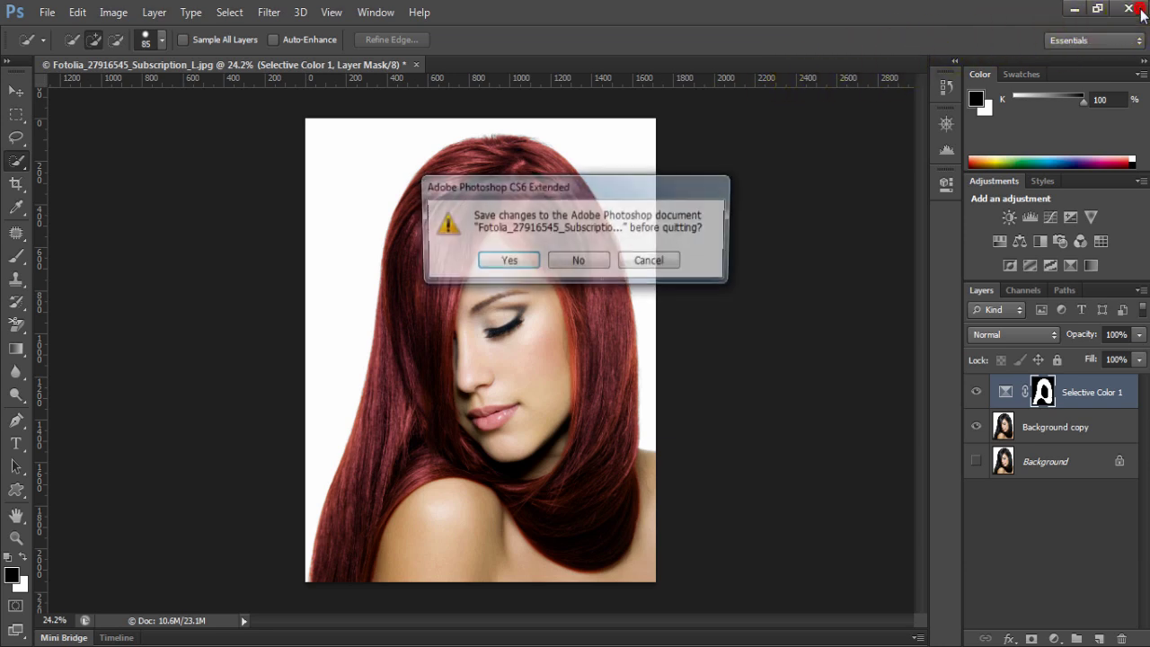
click(578, 262)
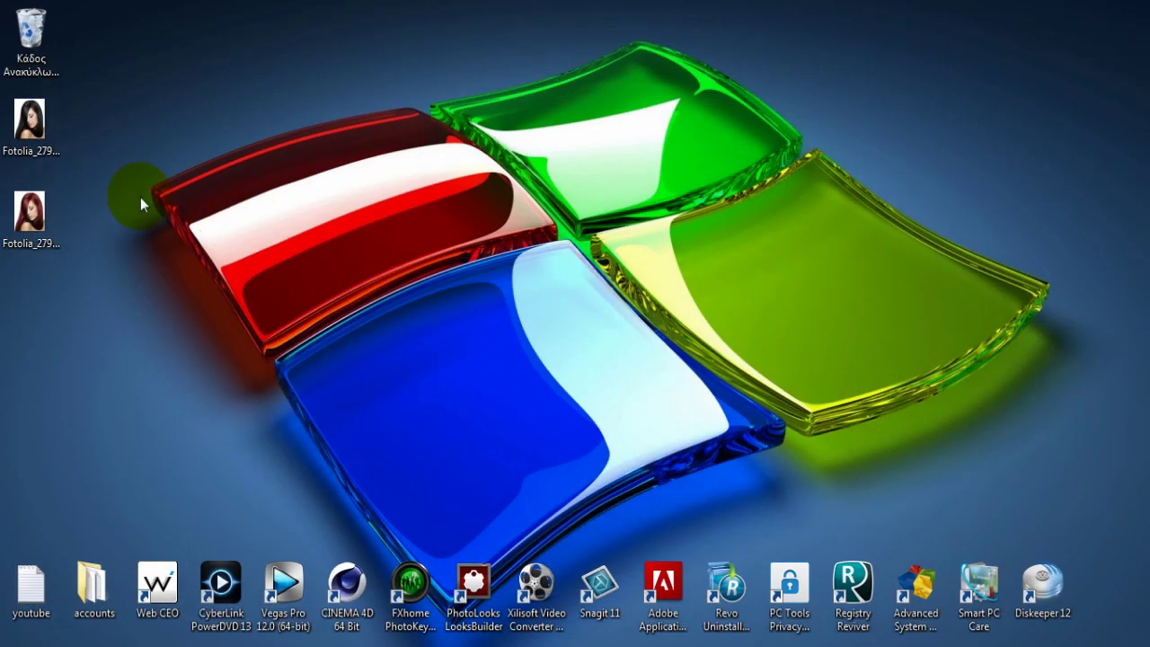
drag(37, 212, 648, 166)
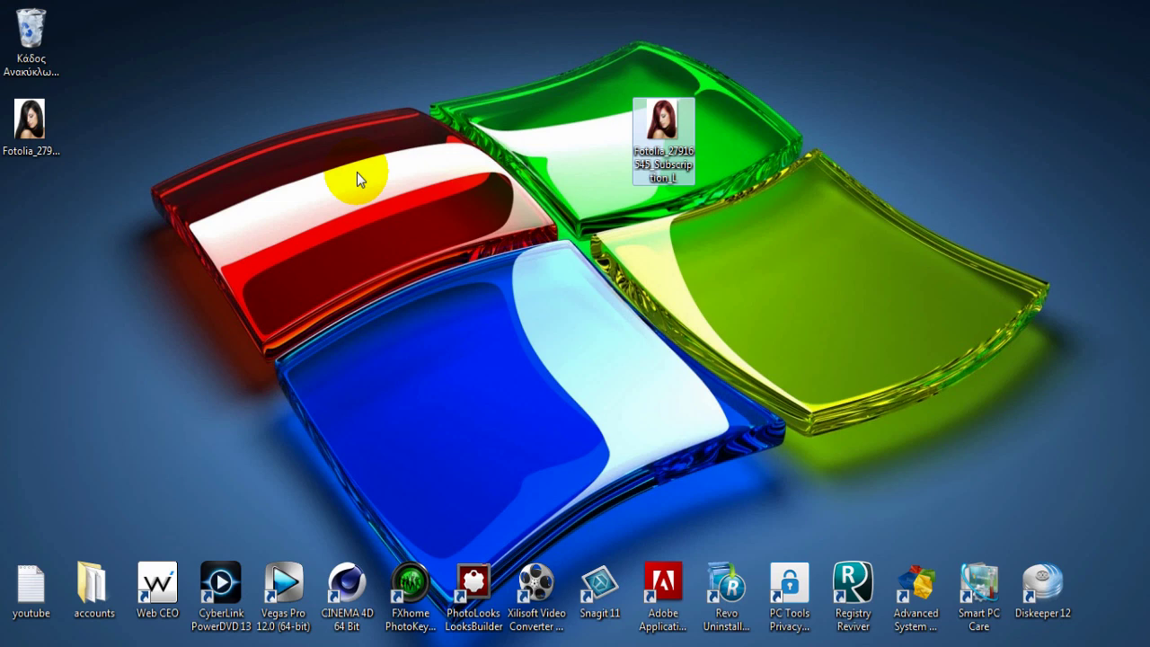
Open the red-hair PNG on the right and the original black-hair JPG on the left in Photo Viewer.
key(Return)
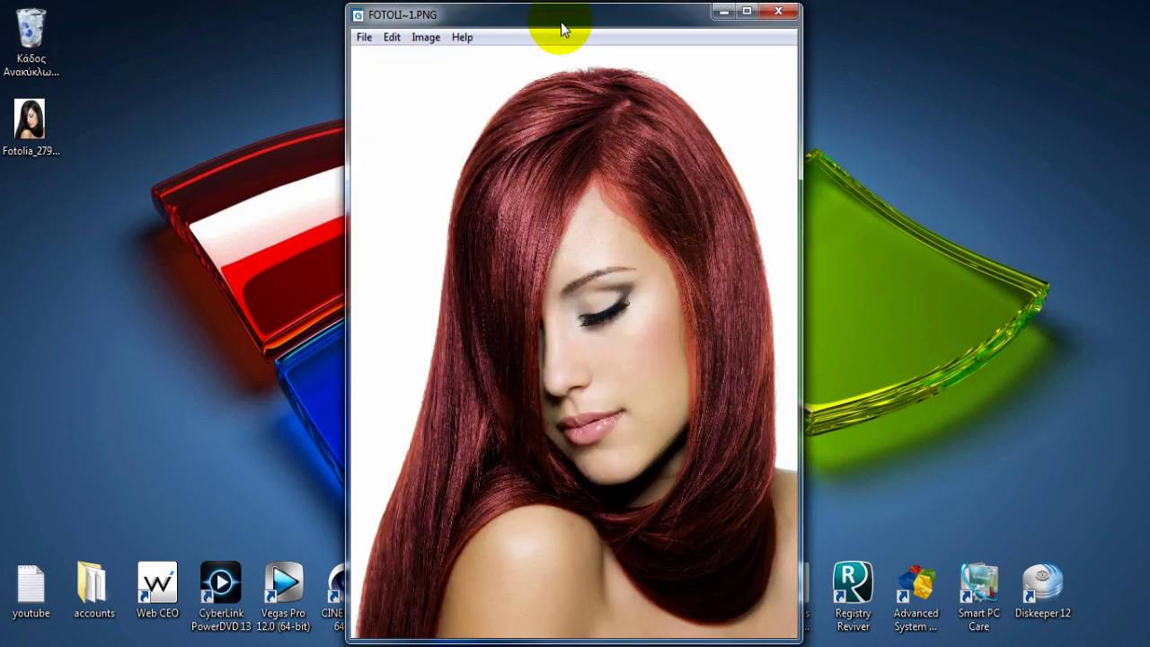
drag(561, 22, 849, 25)
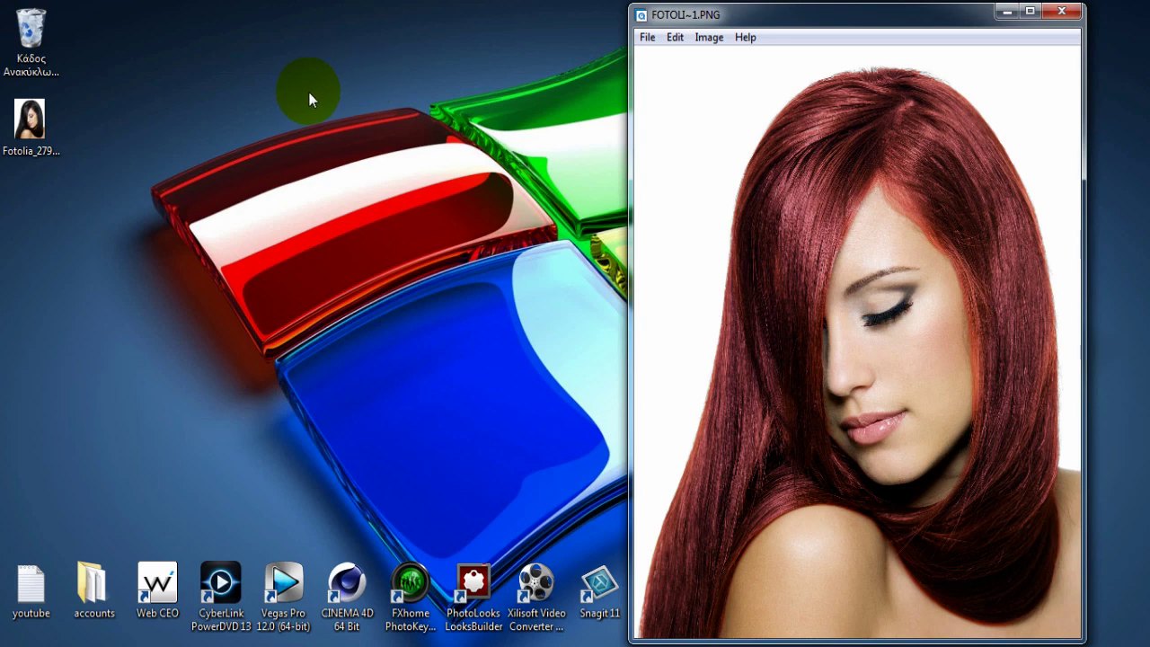
double_click(38, 105)
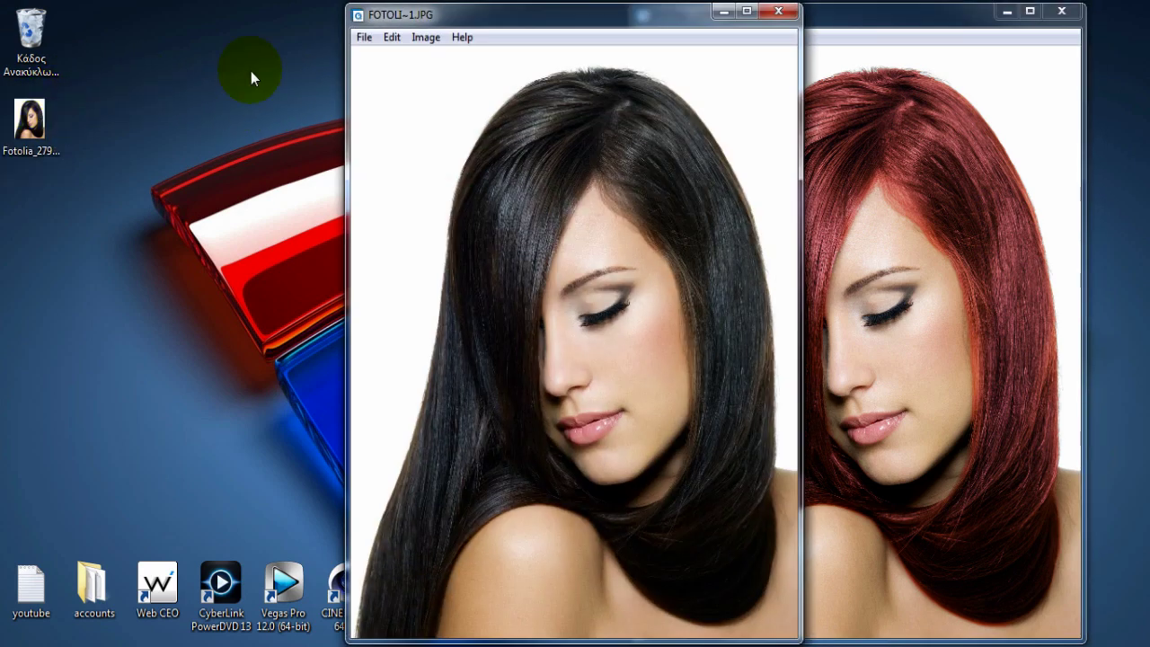
drag(573, 35, 400, 29)
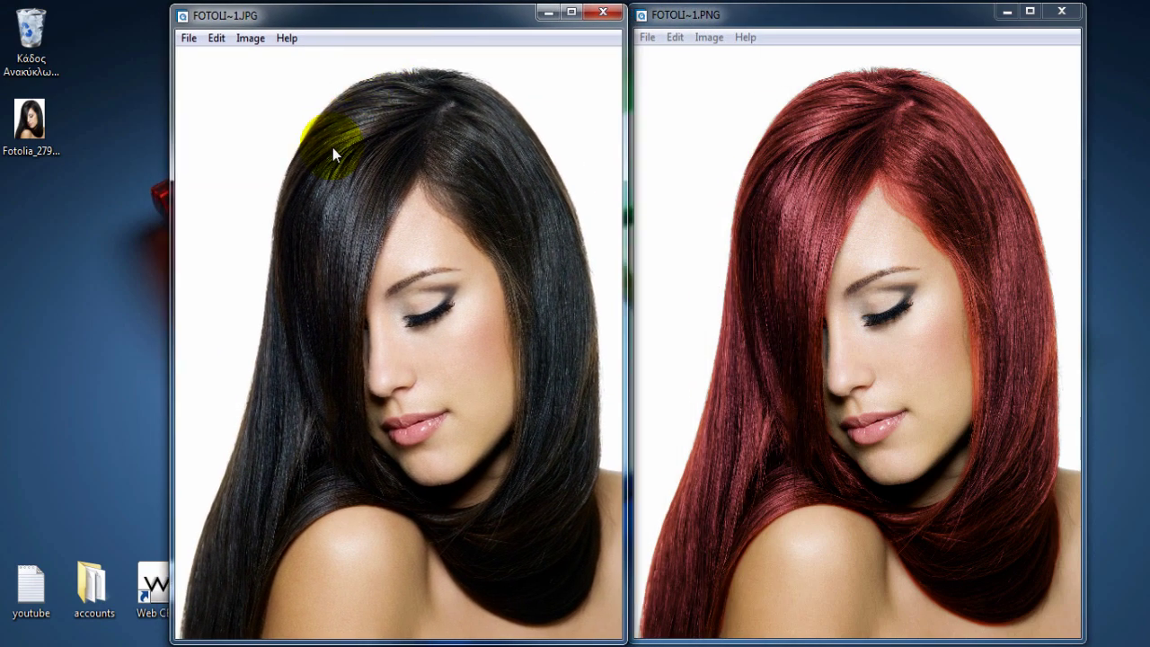